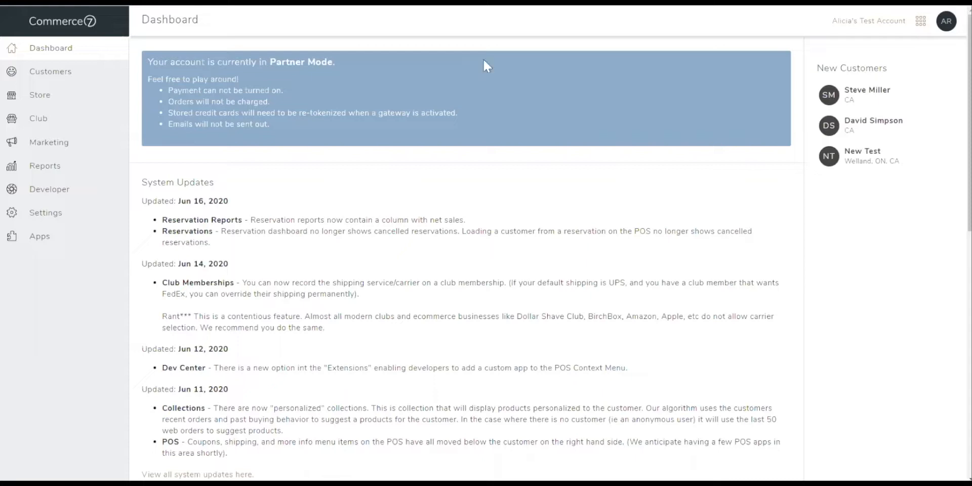
Step: Switch to the Reservations application and view the daily dashboard for June 19 and June 20, 2020
{"action": "left_click", "coordinate": [921, 22]}
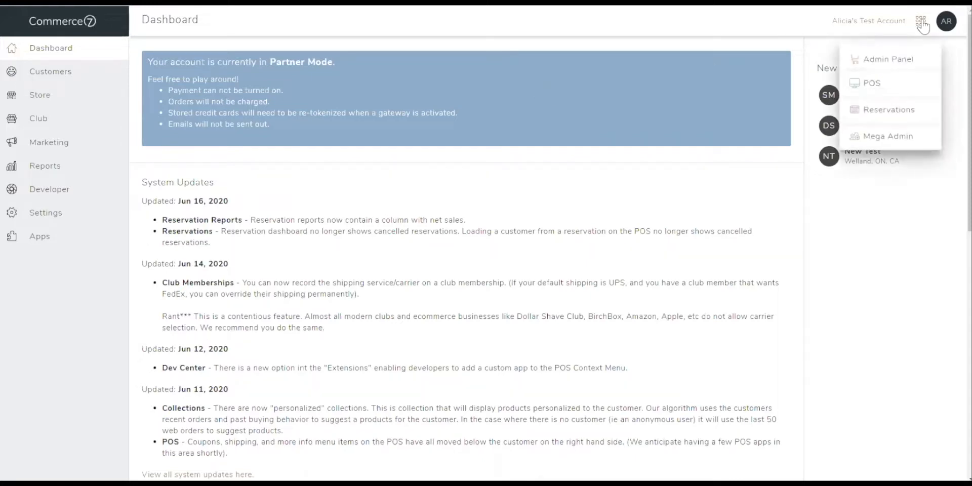
{"action": "left_click", "coordinate": [917, 116]}
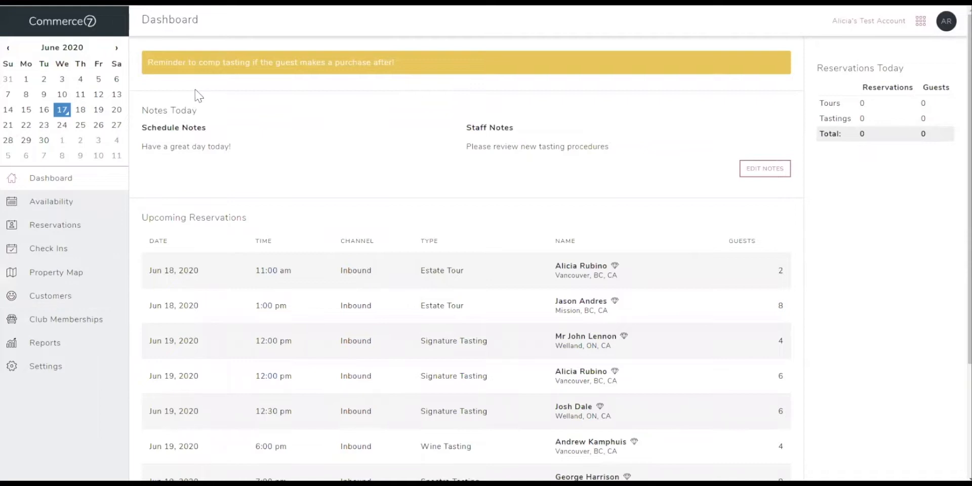
{"action": "left_click", "coordinate": [80, 116]}
{"action": "left_click", "coordinate": [98, 116]}
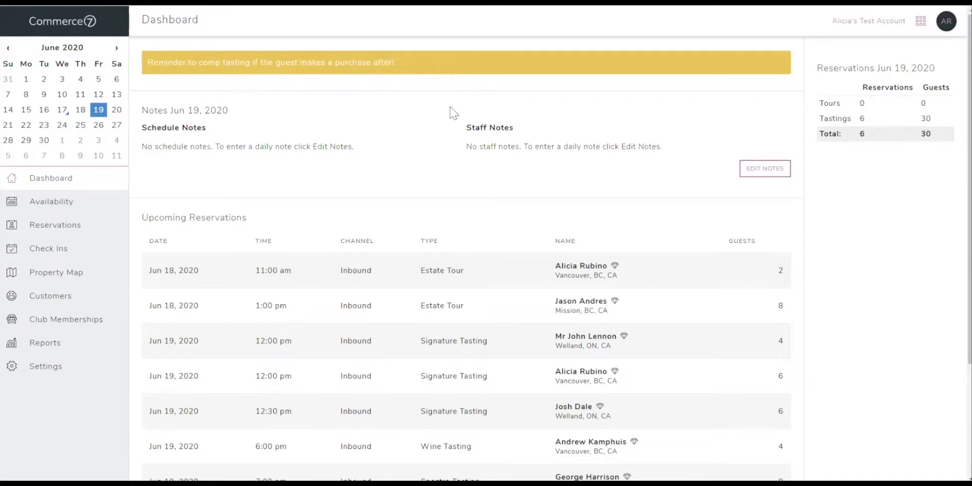
{"action": "left_click", "coordinate": [115, 112]}
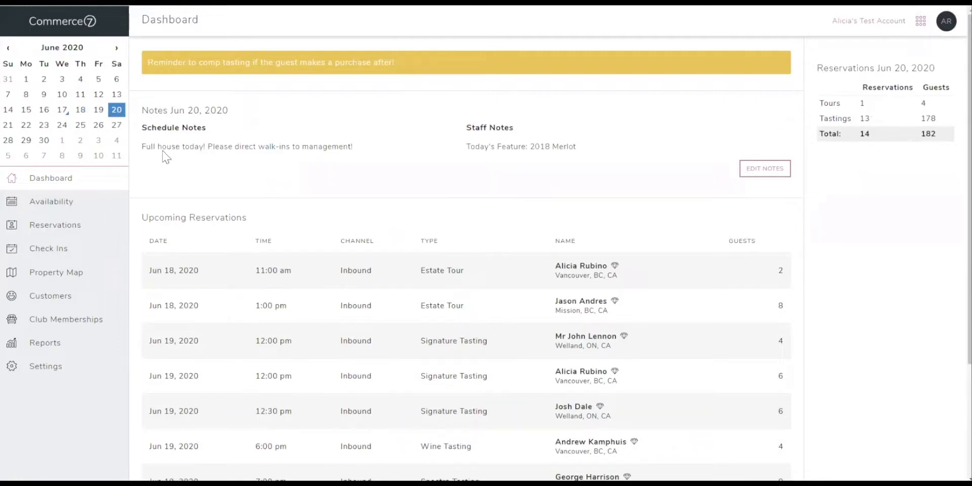
{"action": "left_click", "coordinate": [99, 111]}
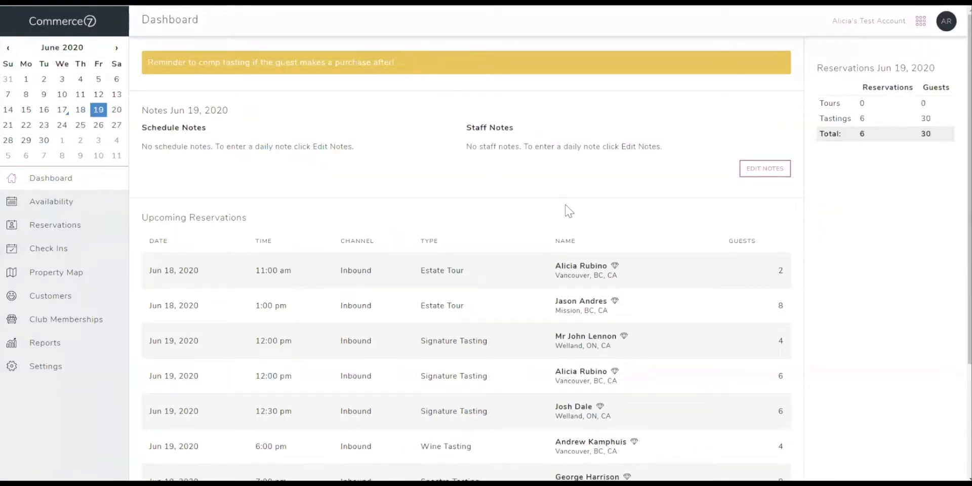
Step: Inspect the schedule and staff note fields for June 19 without saving, and look through the upcoming reservations list
{"action": "left_click", "coordinate": [759, 168]}
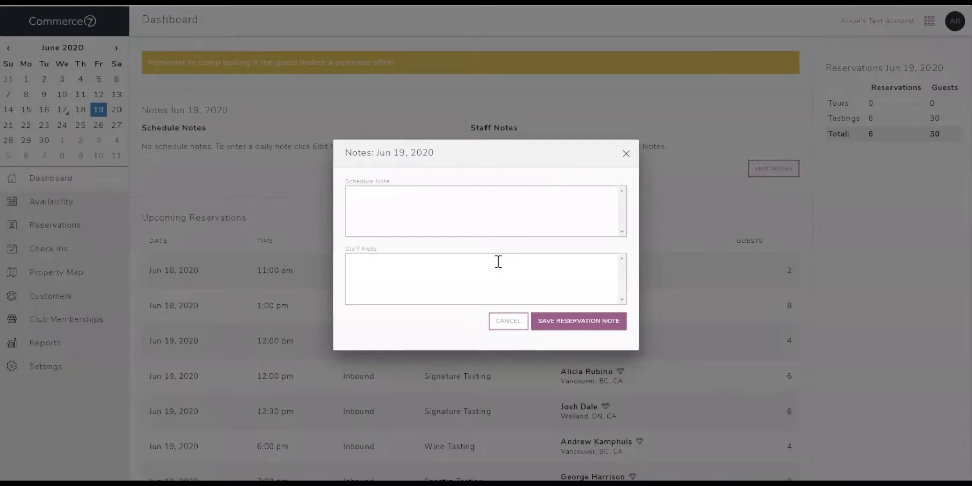
{"action": "left_click", "coordinate": [521, 322]}
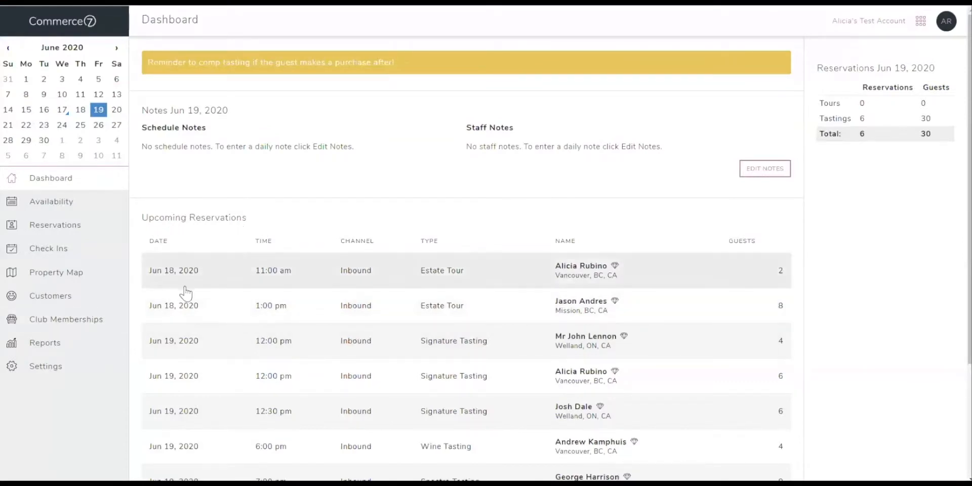
{"action": "scroll", "coordinate": [187, 321], "scroll_direction": "down", "scroll_amount": 3}
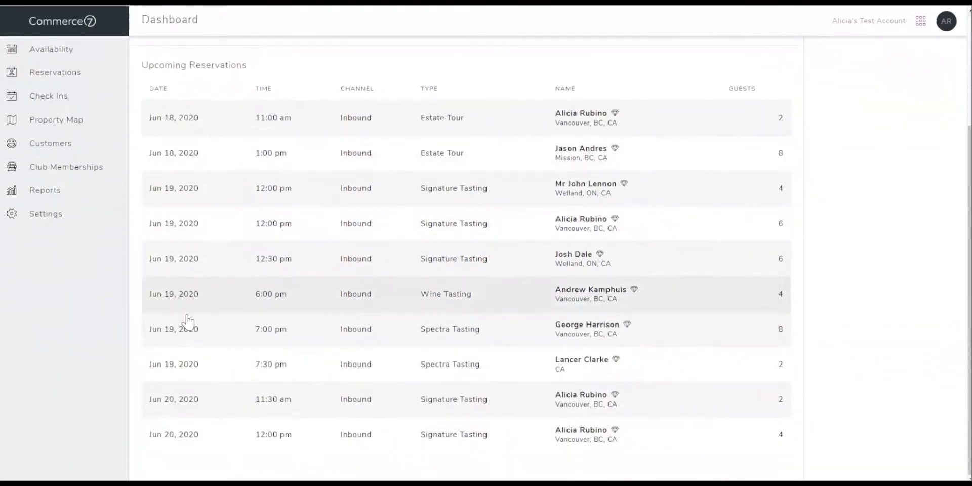
{"action": "scroll", "coordinate": [188, 320], "scroll_direction": "up", "scroll_amount": 3}
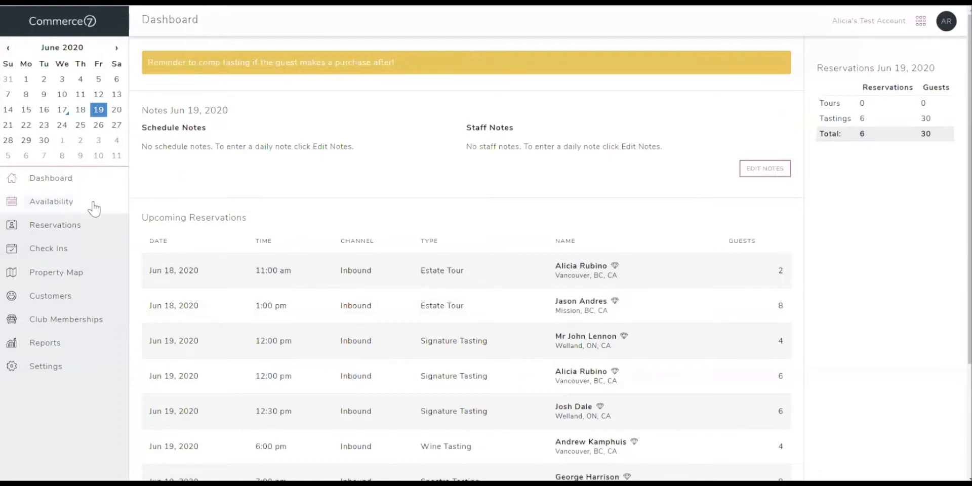
Step: Display the availability for June 20, 2020 and look at the guest count, time and experience filters
{"action": "left_click", "coordinate": [52, 201]}
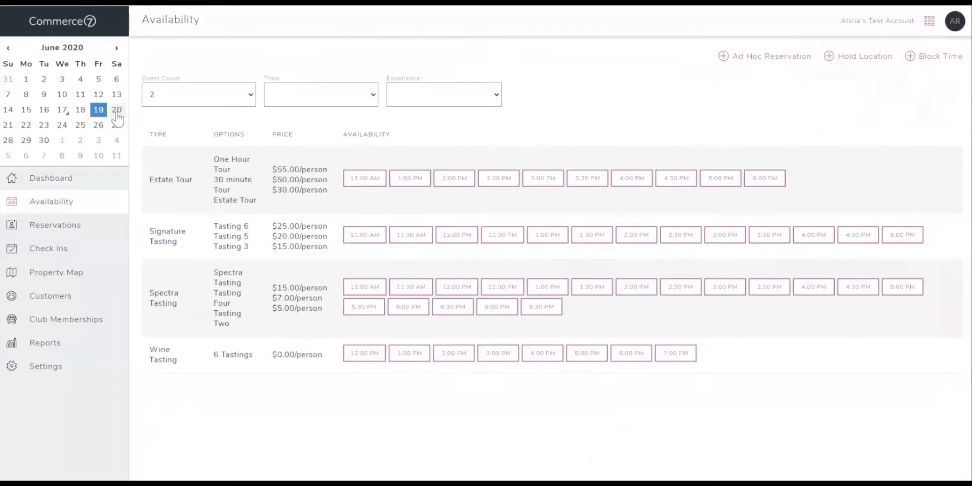
{"action": "left_click", "coordinate": [117, 111]}
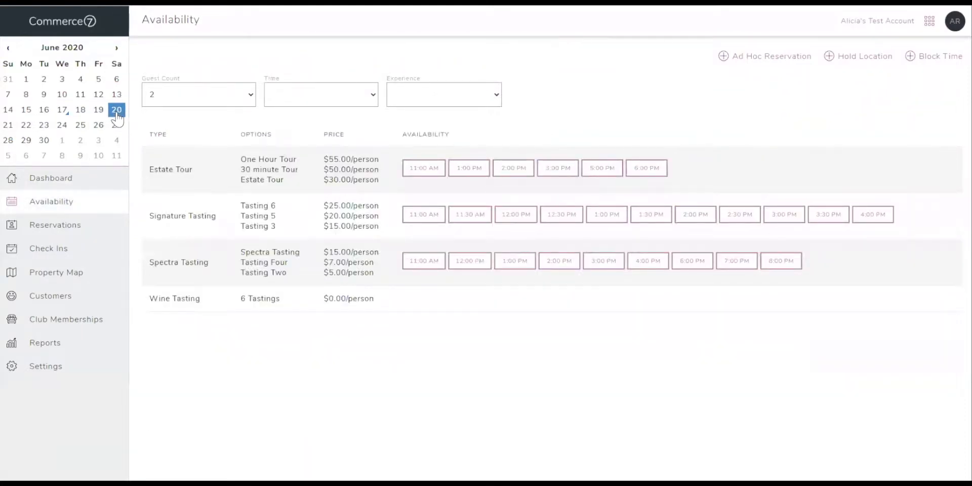
{"action": "left_click", "coordinate": [180, 106]}
{"action": "left_click", "coordinate": [180, 105]}
{"action": "left_click", "coordinate": [287, 109]}
{"action": "left_click", "coordinate": [286, 109]}
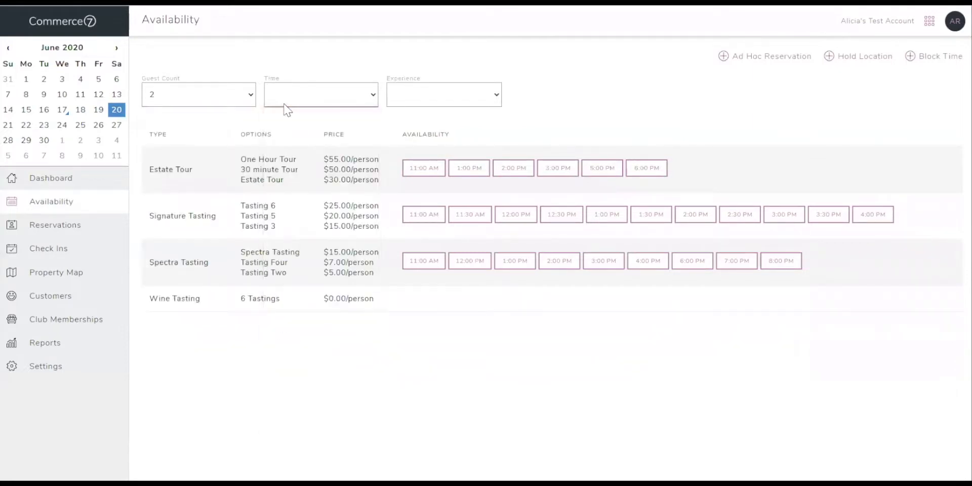
{"action": "left_click", "coordinate": [411, 106]}
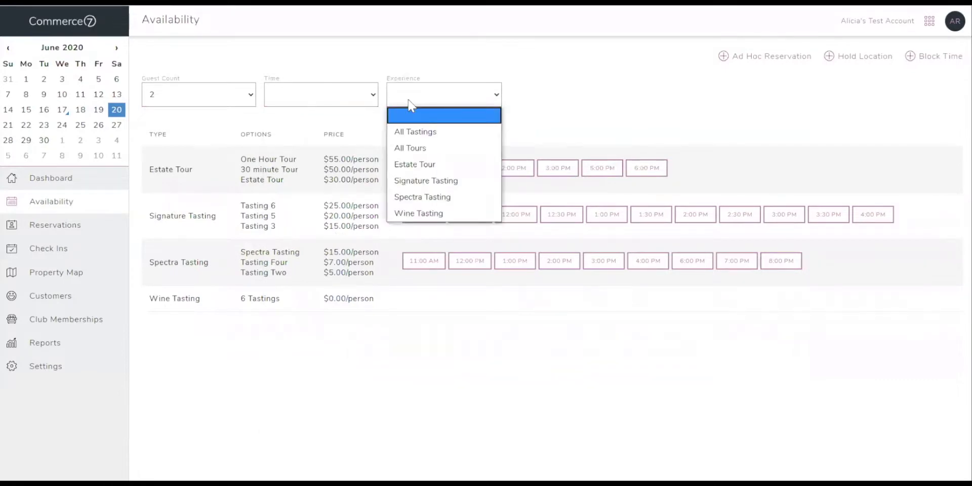
{"action": "left_click", "coordinate": [411, 106]}
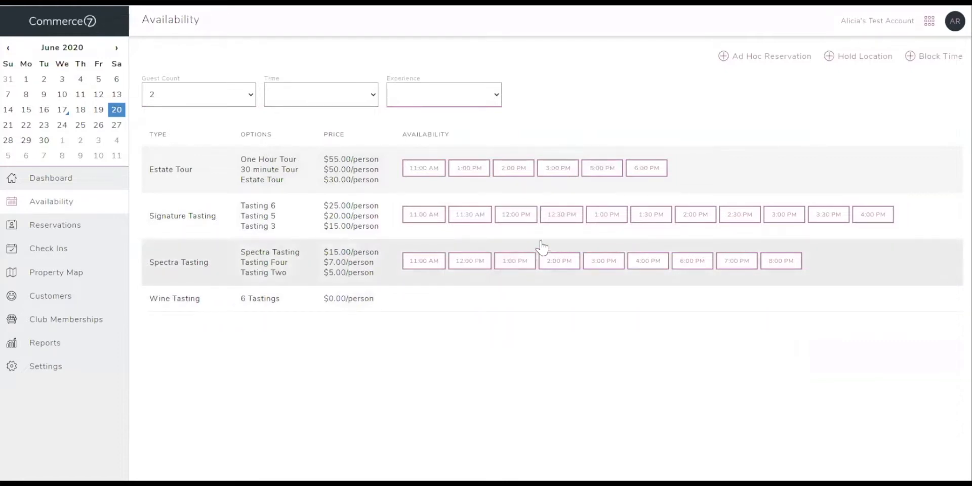
Step: Start a 1:00 PM Signature Tasting reservation and save it with 4 guests and the Tasting 5 - $20.00 option
{"action": "left_click", "coordinate": [609, 217]}
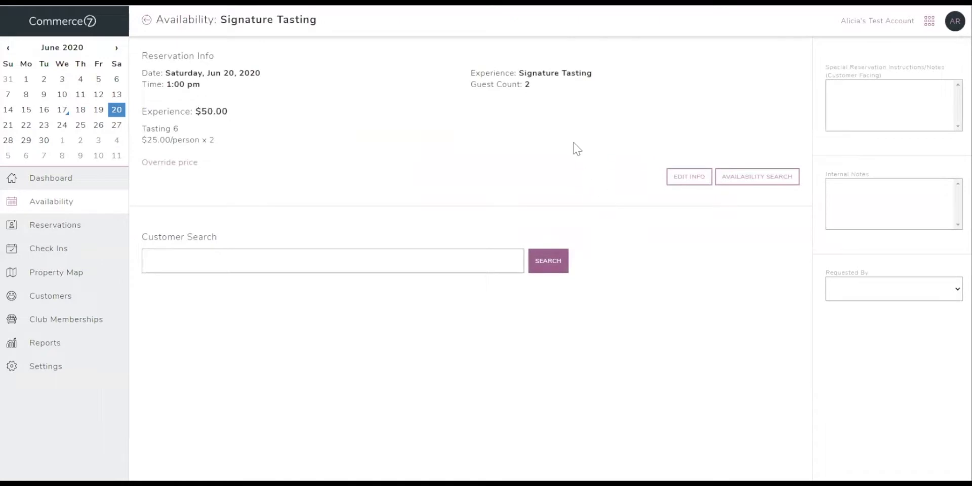
{"action": "left_click", "coordinate": [681, 176]}
{"action": "left_click", "coordinate": [293, 158]}
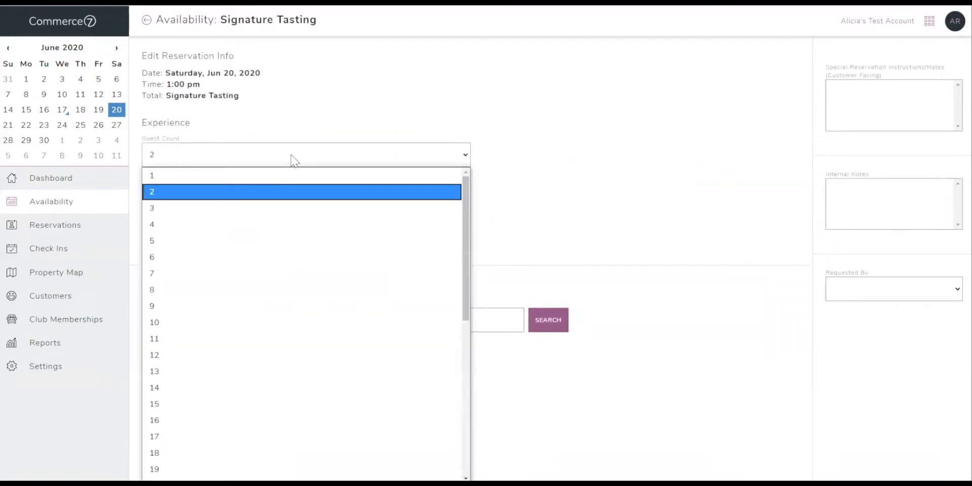
{"action": "left_click", "coordinate": [234, 224]}
{"action": "left_click", "coordinate": [227, 198]}
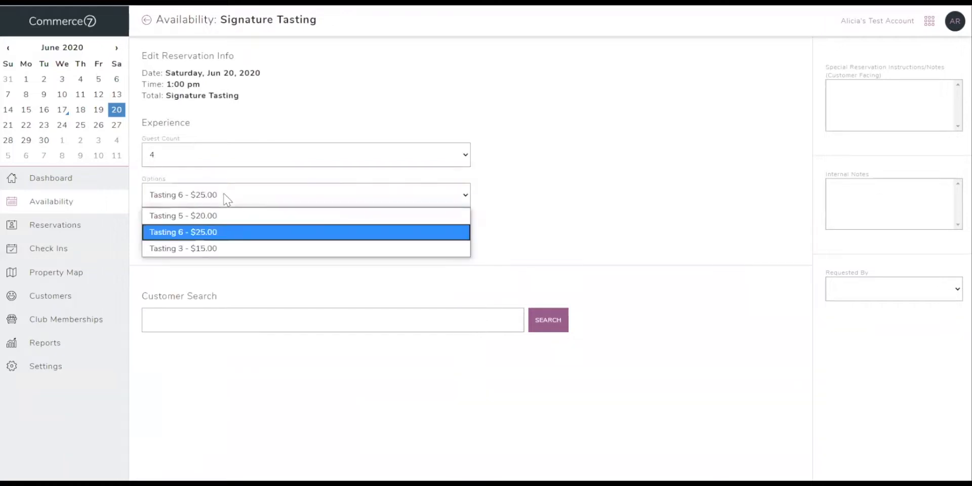
{"action": "left_click", "coordinate": [215, 215]}
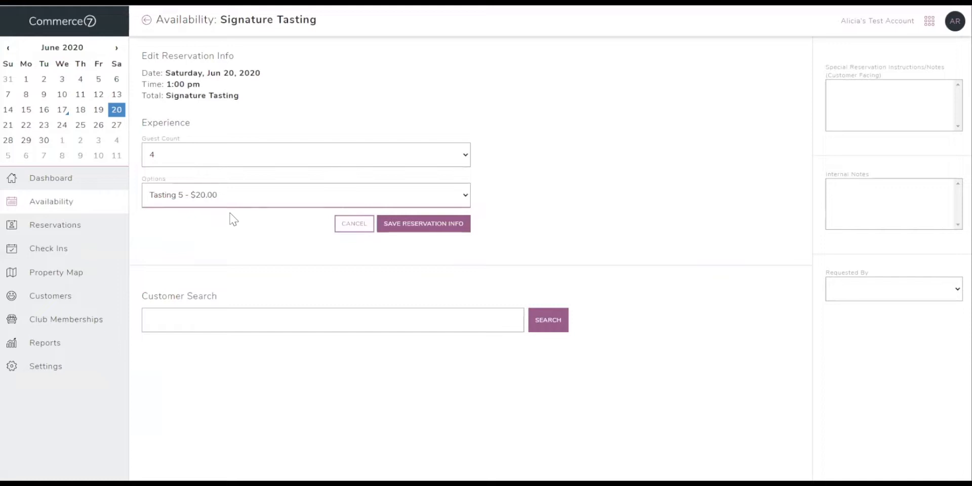
{"action": "left_click", "coordinate": [402, 230]}
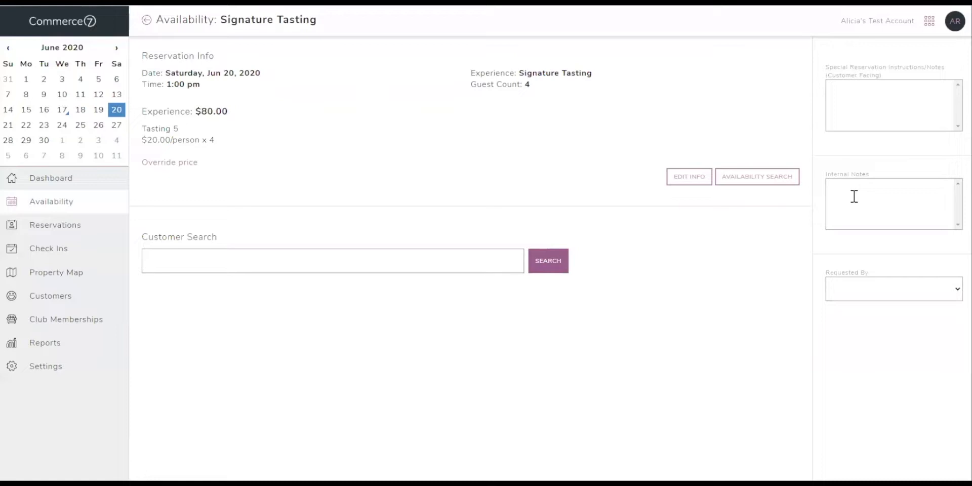
Step: Look at the Requested By choices and add the existing Vancouver customer to the reservation, searching by first name
{"action": "left_click", "coordinate": [857, 293]}
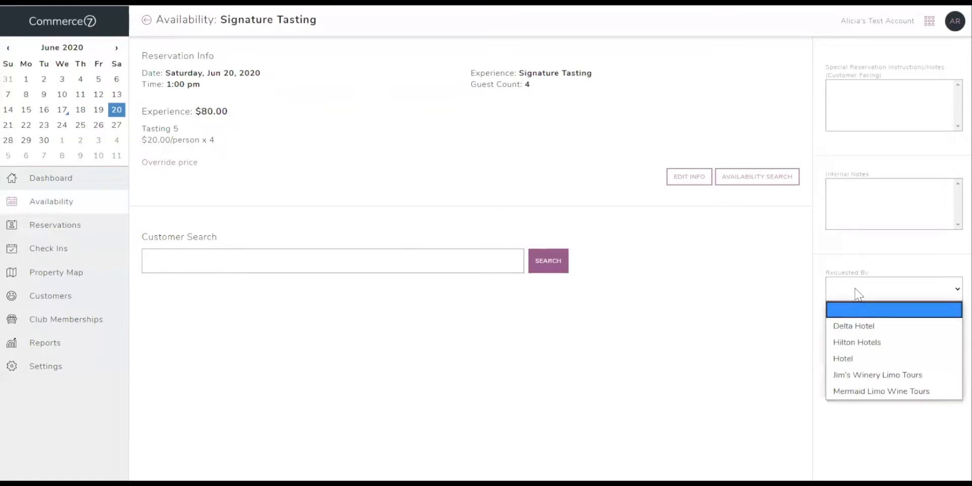
{"action": "left_click", "coordinate": [853, 285]}
{"action": "left_click", "coordinate": [438, 259]}
{"action": "type", "text": "alicia"}
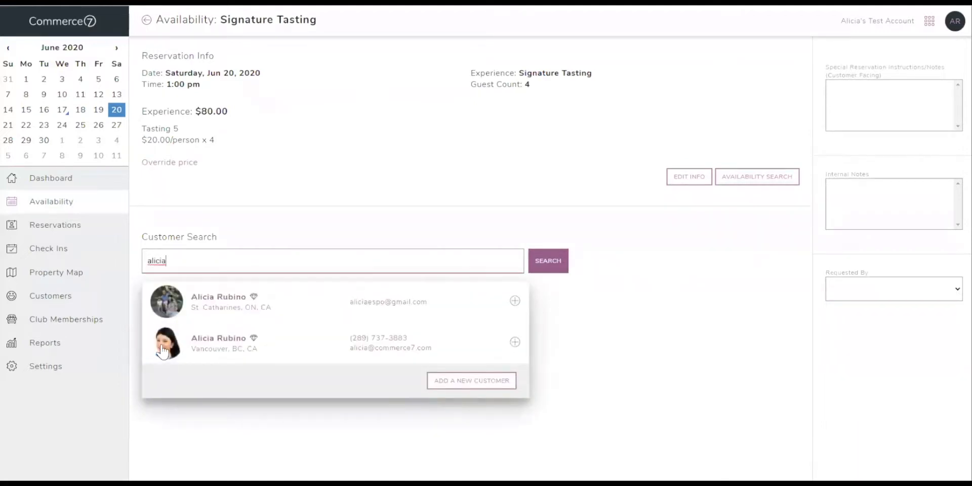
{"action": "left_click", "coordinate": [162, 346]}
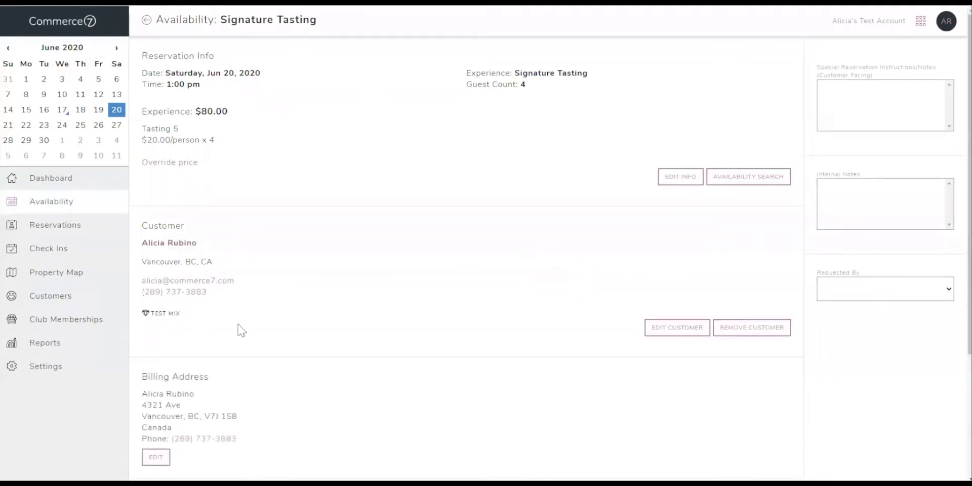
Step: Check the customer's billing address and stored payment card, and proceed to the reservation review
{"action": "scroll", "coordinate": [242, 330], "scroll_direction": "down", "scroll_amount": 1}
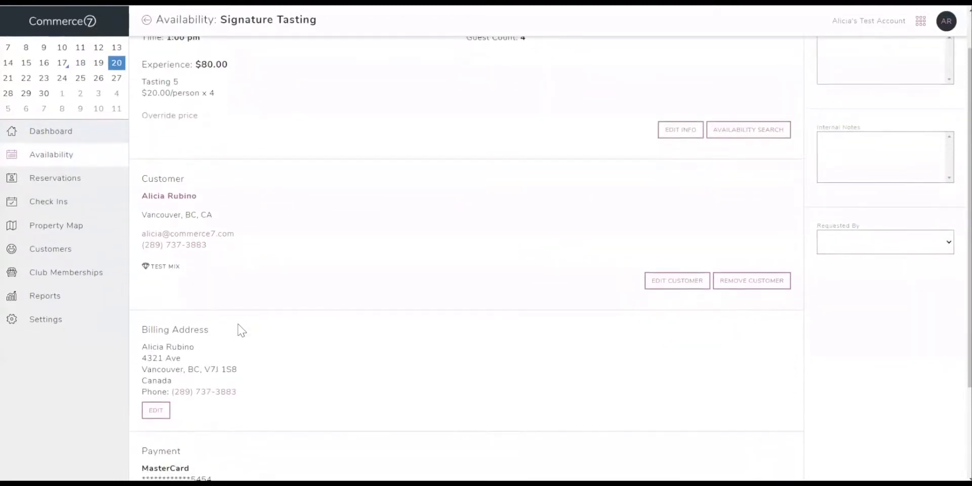
{"action": "scroll", "coordinate": [241, 331], "scroll_direction": "down", "scroll_amount": 1}
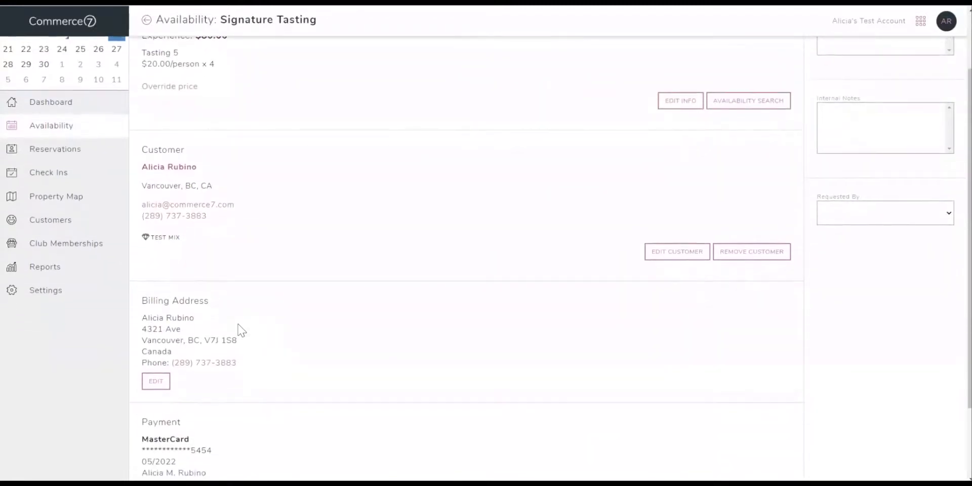
{"action": "scroll", "coordinate": [241, 331], "scroll_direction": "down", "scroll_amount": 2}
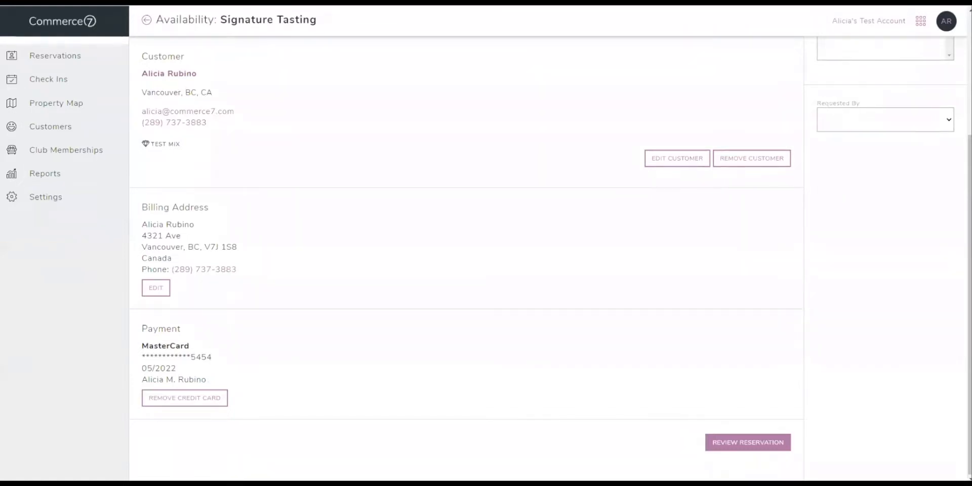
{"action": "left_click", "coordinate": [733, 442]}
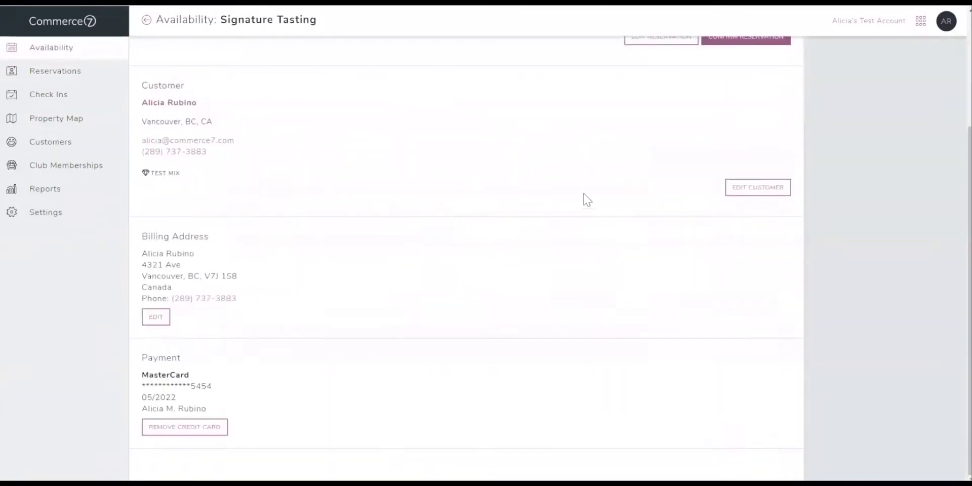
{"action": "scroll", "coordinate": [590, 201], "scroll_direction": "up", "scroll_amount": 3}
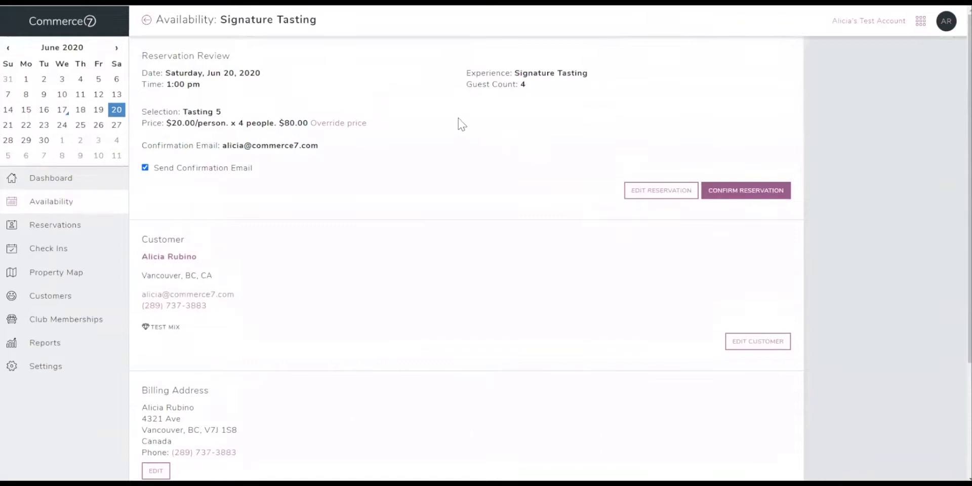
Step: Resave the reservation info with its existing guest count and option, and override the price to $0.00
{"action": "left_click", "coordinate": [641, 197]}
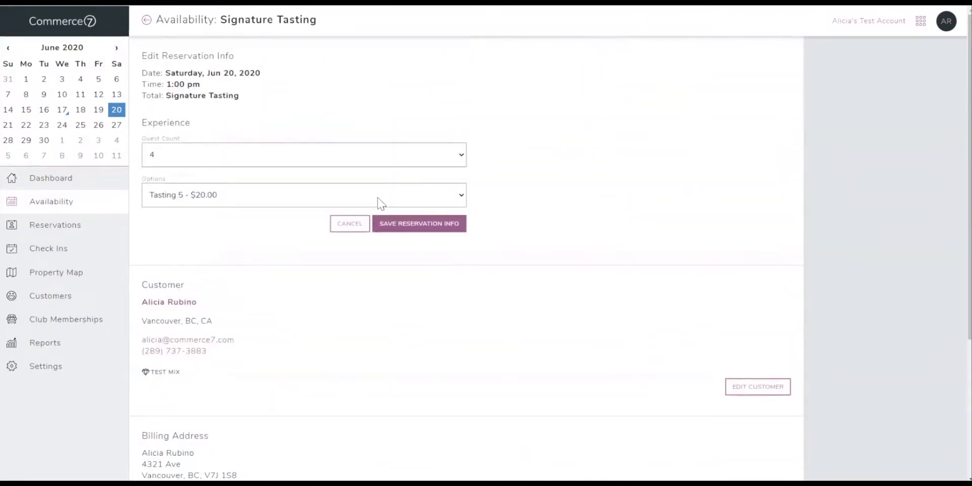
{"action": "left_click", "coordinate": [394, 224]}
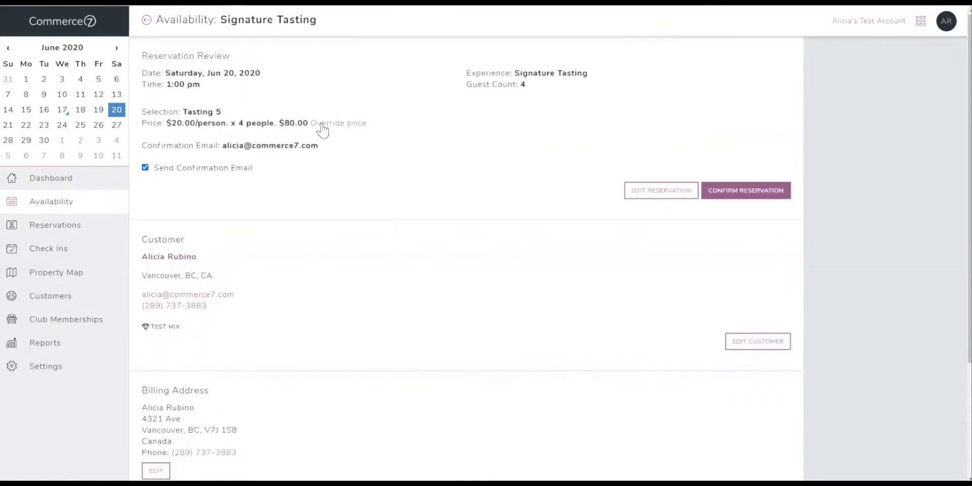
{"action": "left_click", "coordinate": [322, 124]}
{"action": "double_click", "coordinate": [377, 242]}
{"action": "type", "text": "0.00"}
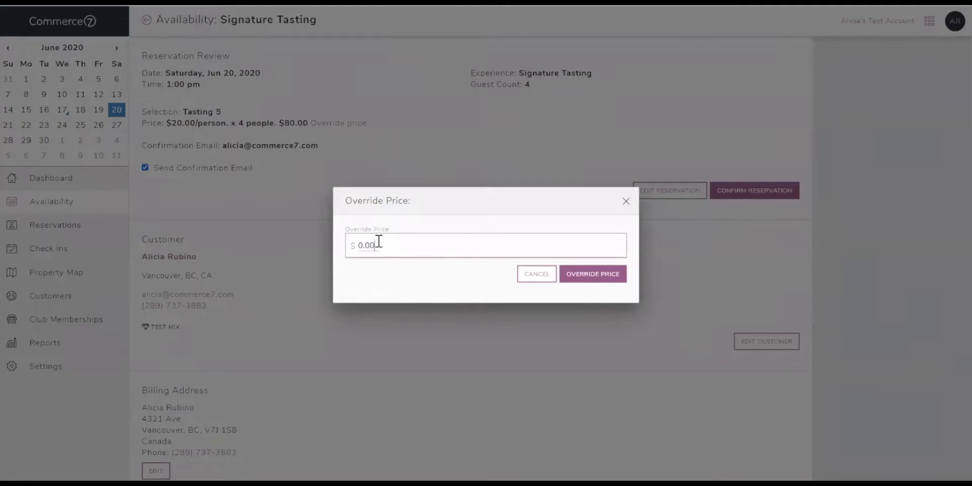
{"action": "left_click", "coordinate": [577, 278]}
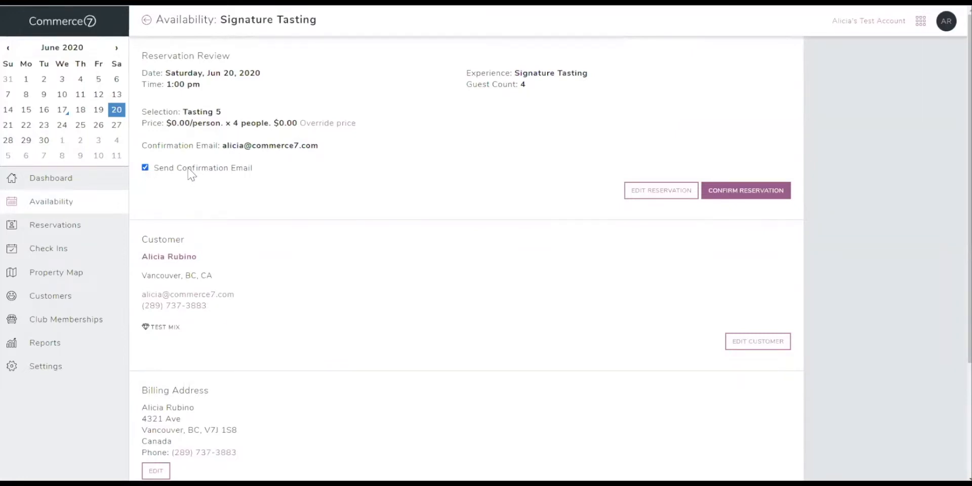
Step: Look over the reservation review and confirm the reservation with the confirmation email option enabled
{"action": "scroll", "coordinate": [303, 239], "scroll_direction": "down", "scroll_amount": 3}
{"action": "scroll", "coordinate": [302, 240], "scroll_direction": "up", "scroll_amount": 3}
{"action": "left_click", "coordinate": [759, 197]}
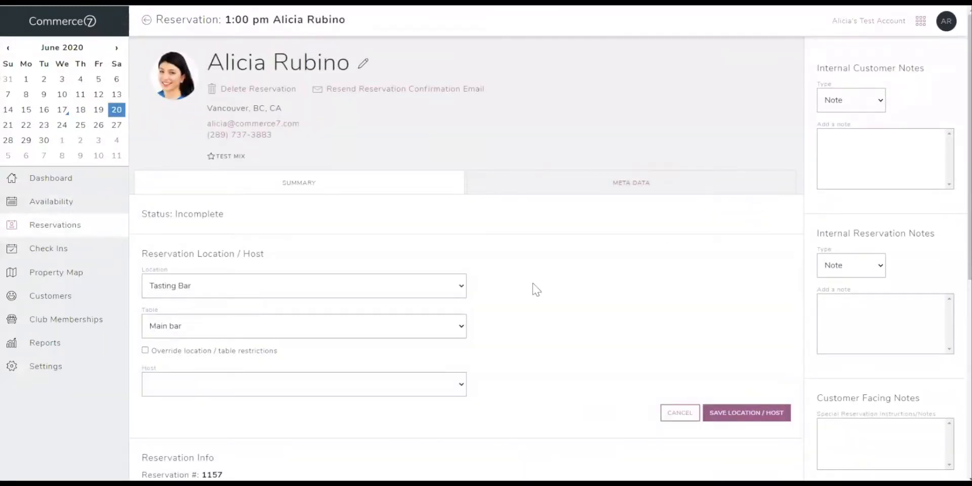
Step: Assign the second listed host to the 1:00 pm reservation and save its location and host details
{"action": "scroll", "coordinate": [533, 283], "scroll_direction": "down", "scroll_amount": 1}
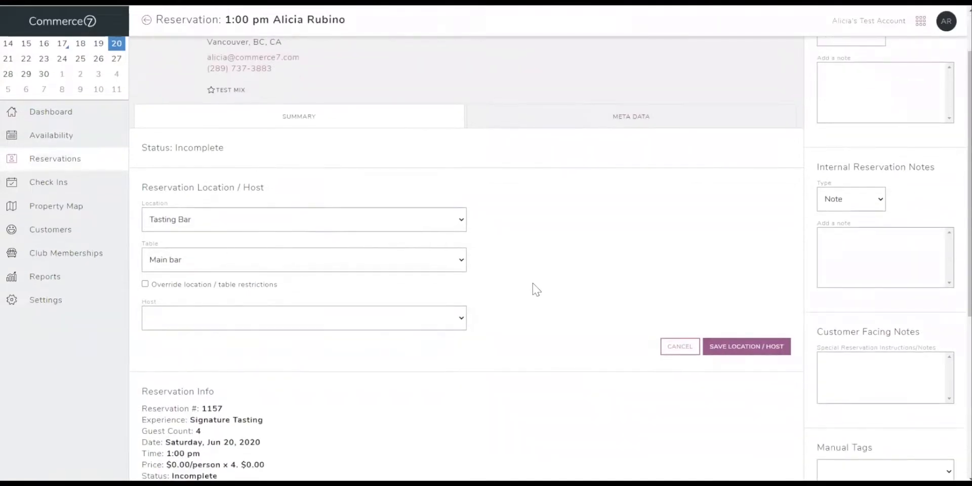
{"action": "left_click", "coordinate": [404, 223]}
{"action": "left_click", "coordinate": [405, 223]}
{"action": "left_click", "coordinate": [261, 324]}
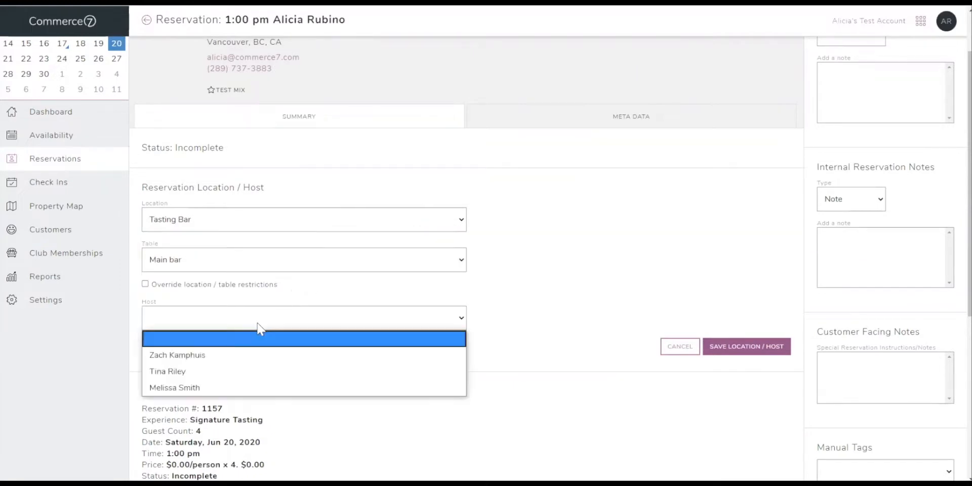
{"action": "left_click", "coordinate": [243, 372]}
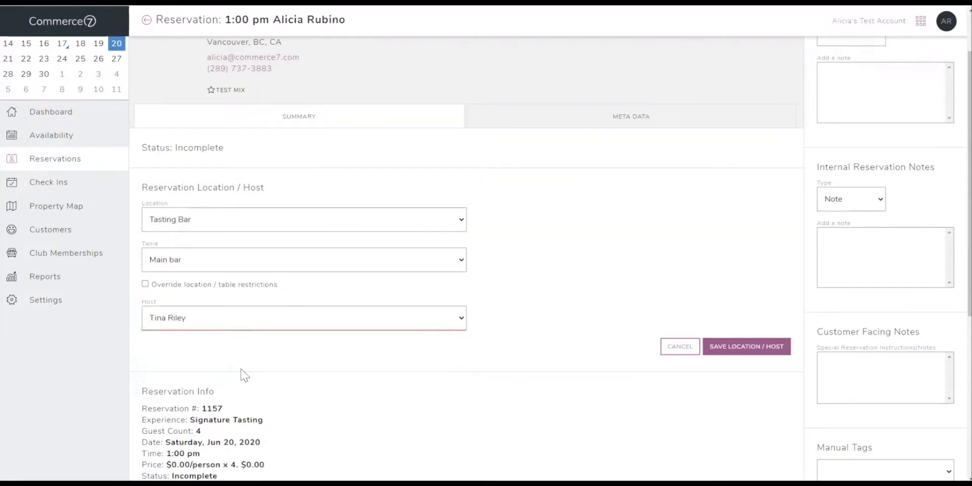
{"action": "scroll", "coordinate": [243, 375], "scroll_direction": "down", "scroll_amount": 2}
{"action": "scroll", "coordinate": [244, 375], "scroll_direction": "down", "scroll_amount": 1}
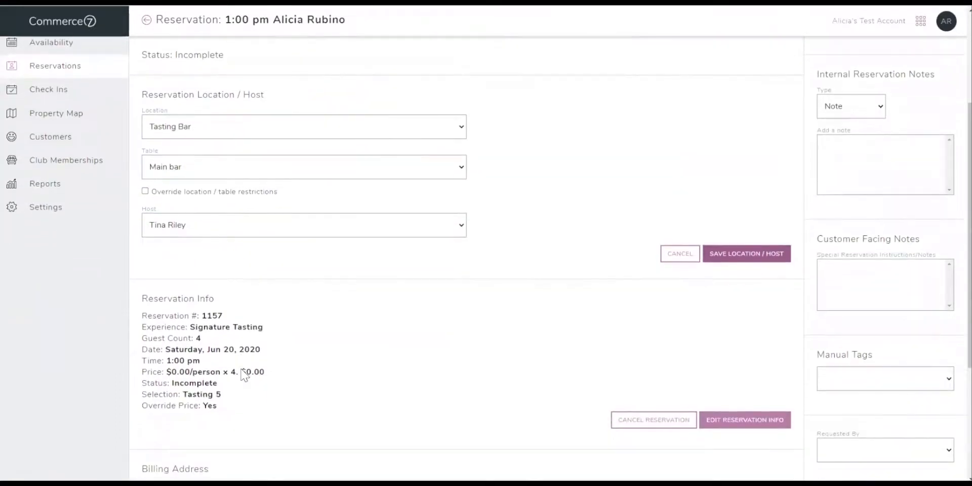
{"action": "left_click", "coordinate": [747, 260]}
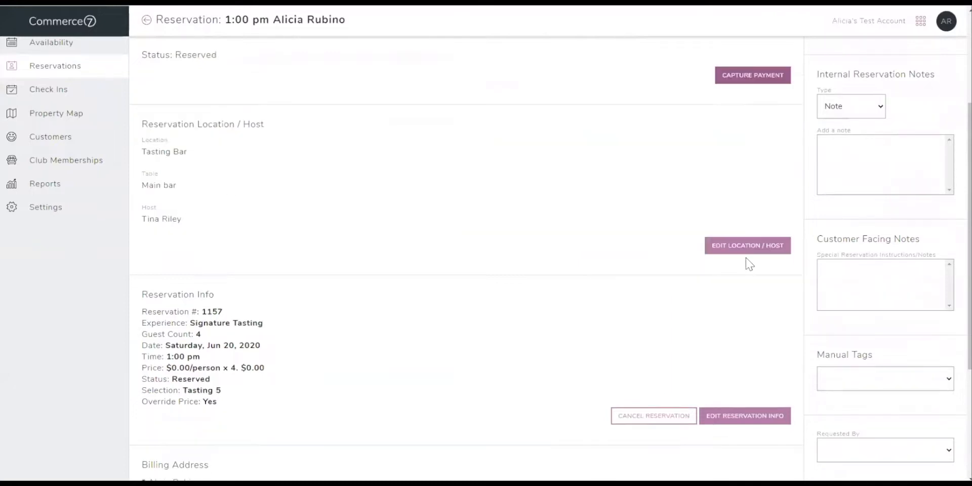
Step: Look over the saved 1:00 pm reservation's status, location, host, reservation info and billing address
{"action": "scroll", "coordinate": [750, 264], "scroll_direction": "down", "scroll_amount": 4}
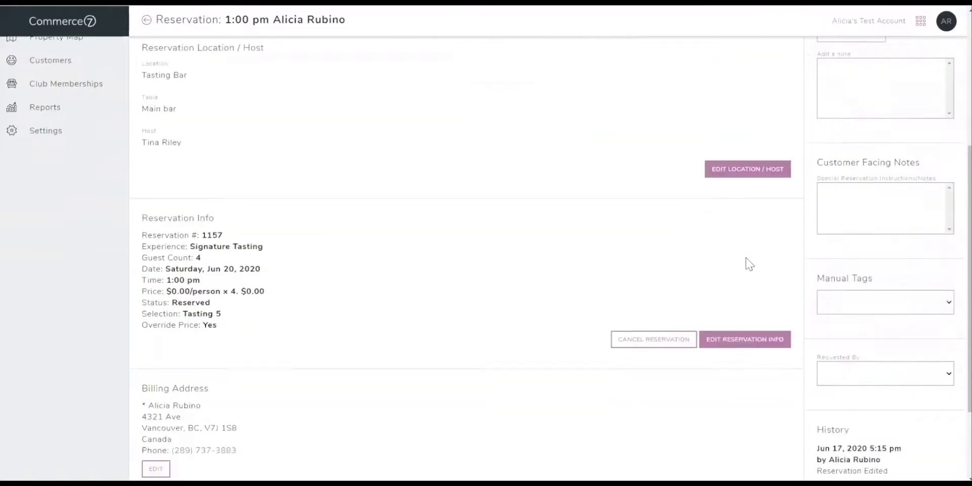
{"action": "scroll", "coordinate": [749, 264], "scroll_direction": "up", "scroll_amount": 3}
{"action": "scroll", "coordinate": [750, 264], "scroll_direction": "up", "scroll_amount": 3}
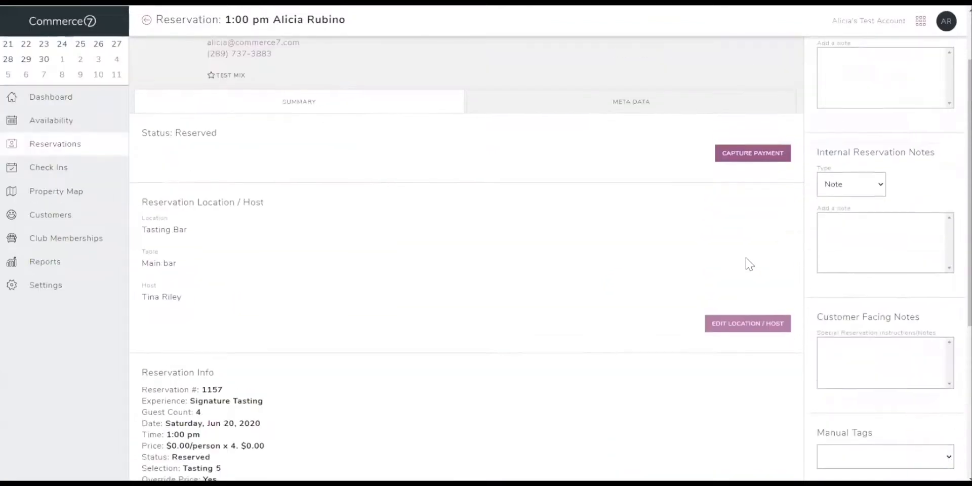
{"action": "scroll", "coordinate": [750, 264], "scroll_direction": "up", "scroll_amount": 1}
{"action": "scroll", "coordinate": [750, 264], "scroll_direction": "up", "scroll_amount": 1}
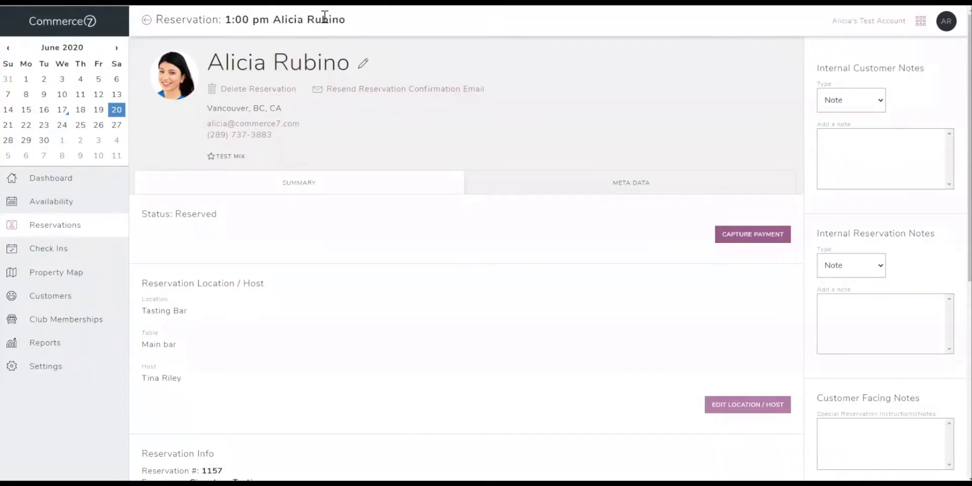
Step: Start an ad hoc reservation from the availability overview with Signature Tasting as the reservation type
{"action": "left_click", "coordinate": [74, 205]}
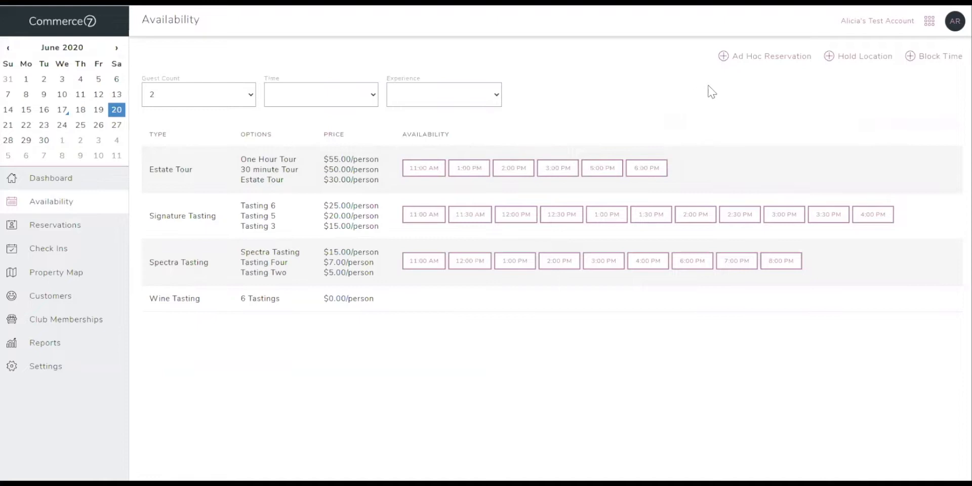
{"action": "left_click", "coordinate": [765, 57]}
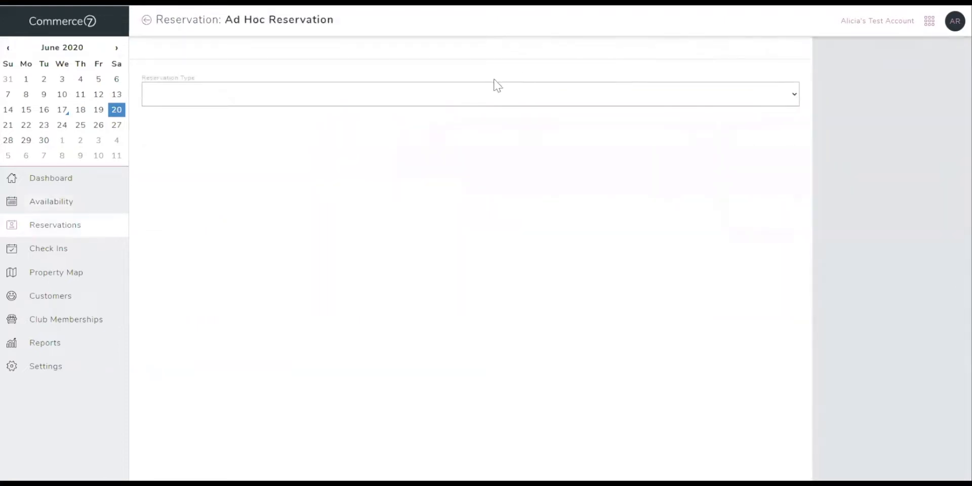
{"action": "left_click", "coordinate": [482, 97]}
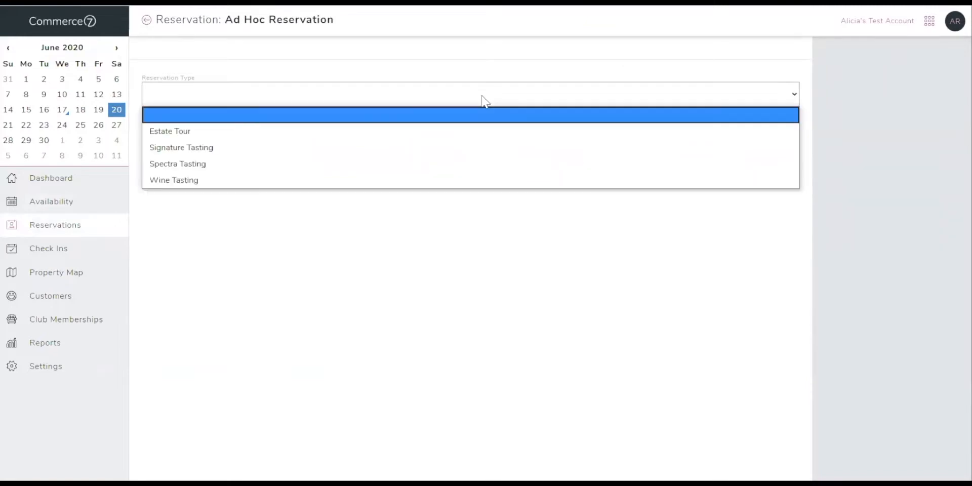
{"action": "left_click", "coordinate": [462, 151]}
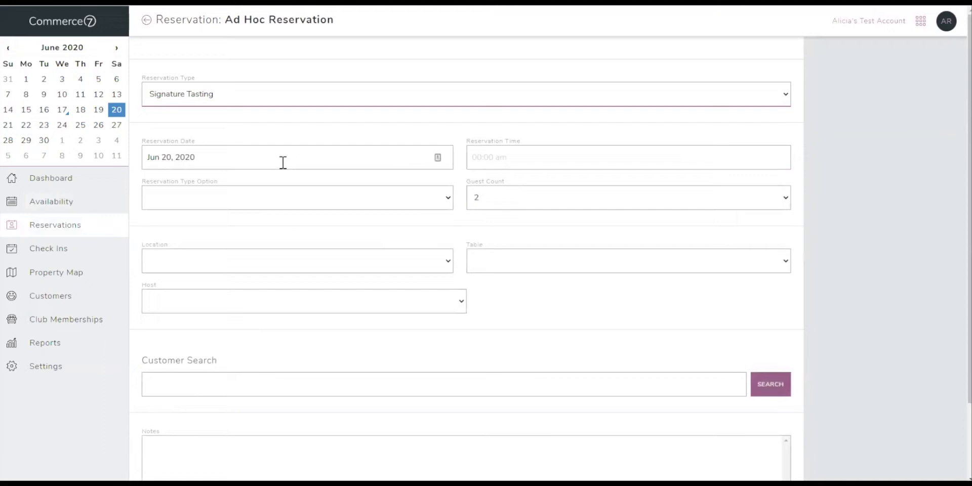
Step: Set the ad hoc reservation's time to 5:00 pm, its option to Tasting 3 - $15.00 and its guest count to 40
{"action": "left_click", "coordinate": [512, 148]}
{"action": "type", "text": "5"}
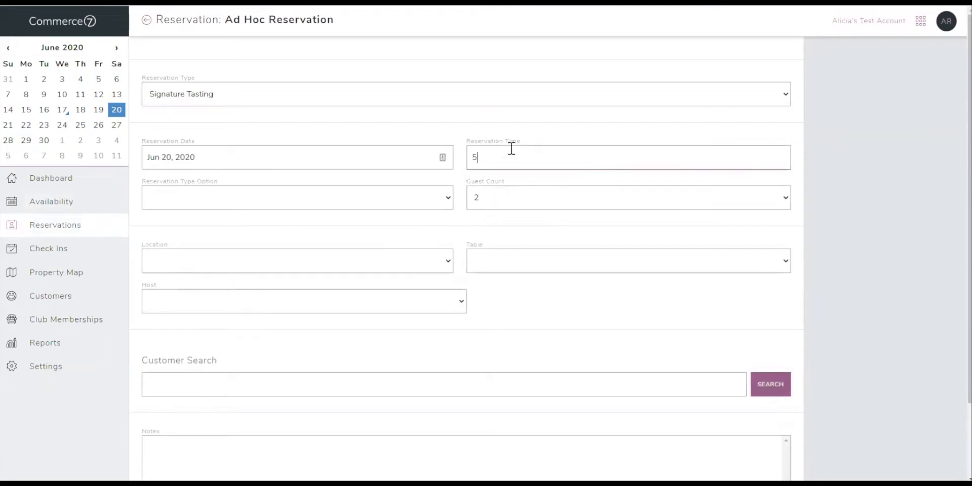
{"action": "type", "text": ":00 pm"}
{"action": "left_click", "coordinate": [330, 197]}
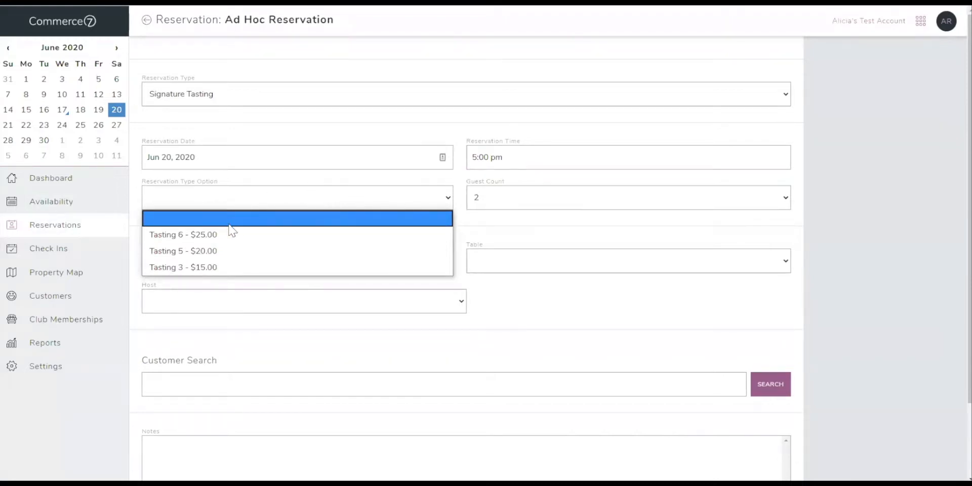
{"action": "left_click", "coordinate": [224, 267]}
{"action": "left_click", "coordinate": [518, 208]}
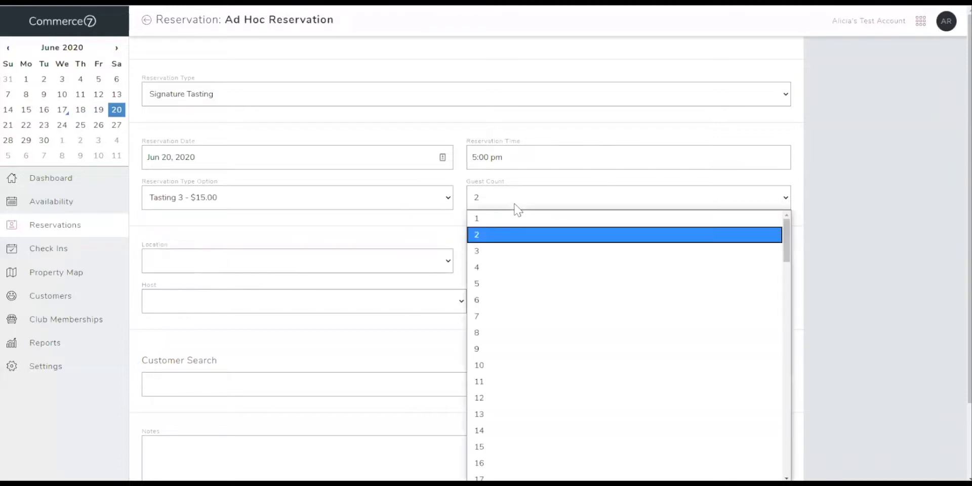
{"action": "scroll", "coordinate": [518, 322], "scroll_direction": "down", "scroll_amount": 5}
{"action": "scroll", "coordinate": [520, 324], "scroll_direction": "down", "scroll_amount": 5}
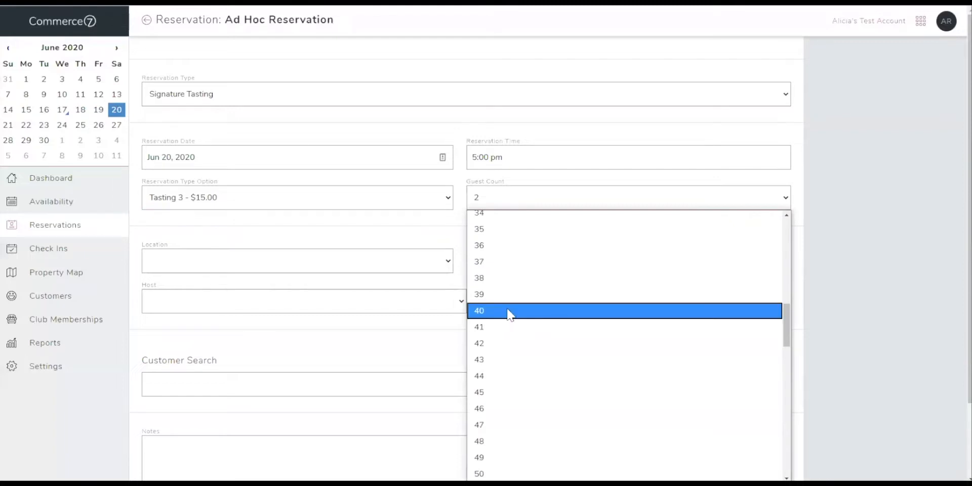
{"action": "left_click", "coordinate": [509, 315]}
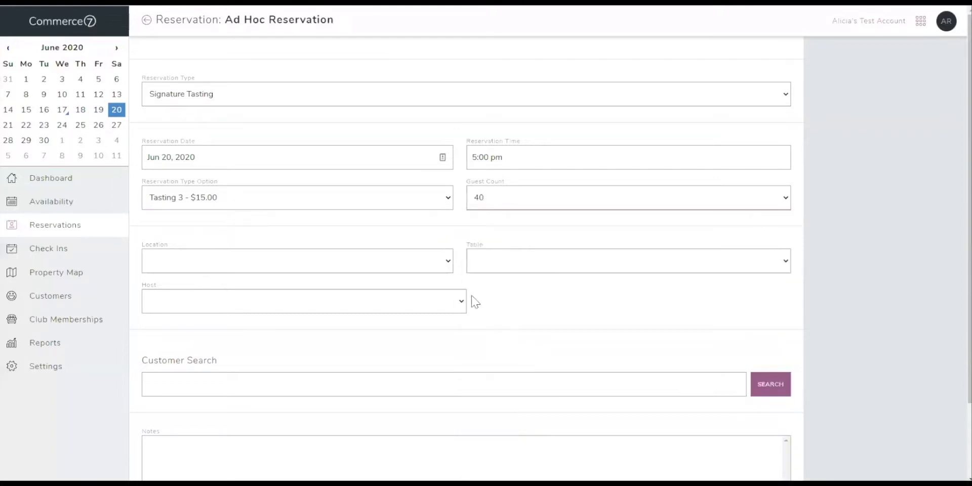
Step: Place the ad hoc reservation in the Main Hall at Table 5M and assign the first listed host
{"action": "left_click", "coordinate": [398, 266]}
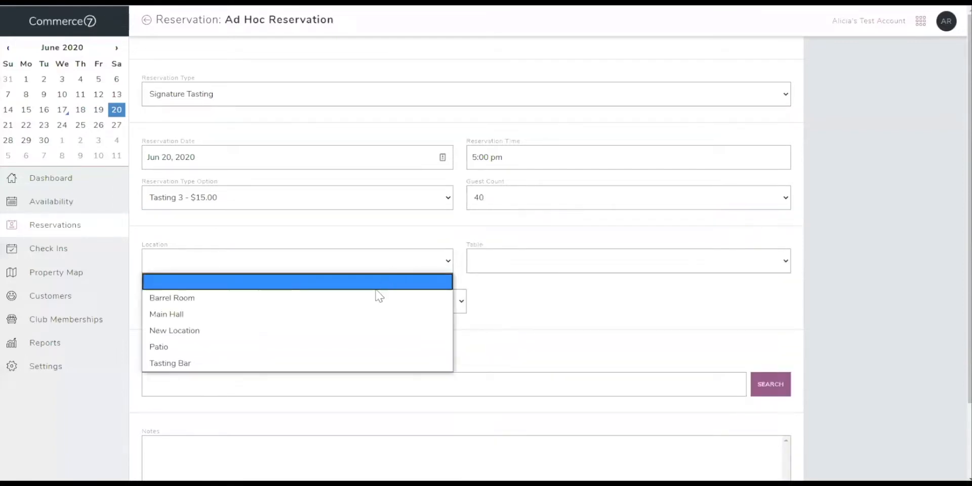
{"action": "left_click", "coordinate": [372, 313]}
{"action": "left_click", "coordinate": [513, 268]}
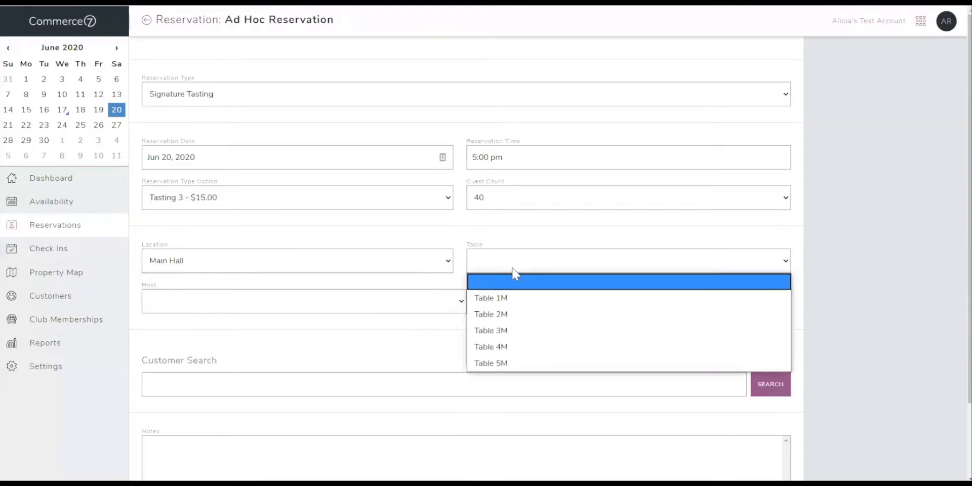
{"action": "left_click", "coordinate": [493, 365]}
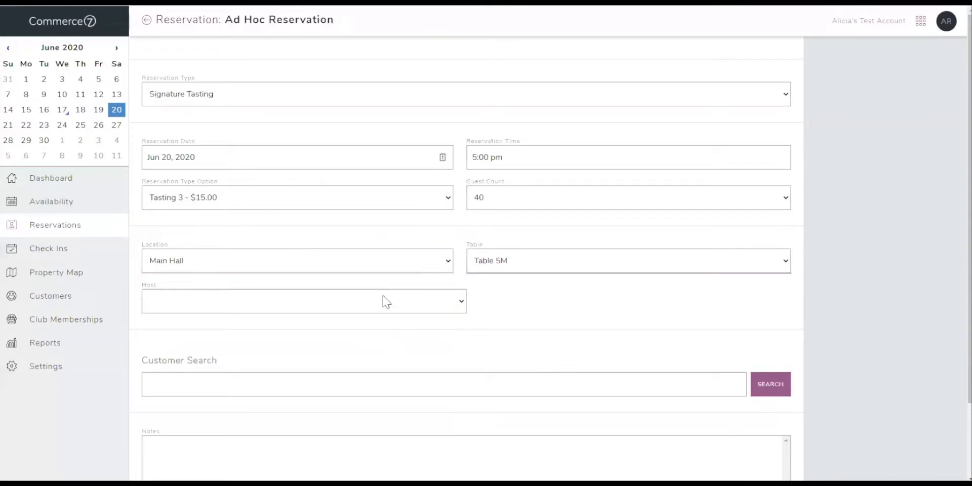
{"action": "left_click", "coordinate": [385, 303]}
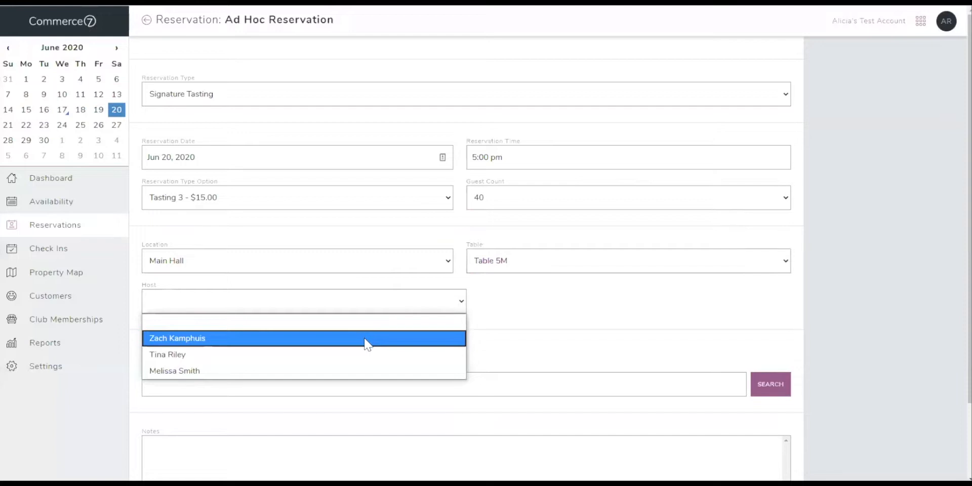
{"action": "left_click", "coordinate": [365, 339]}
Step: Search for the existing Vancouver customer by first name and add them to the ad hoc reservation
{"action": "scroll", "coordinate": [362, 343], "scroll_direction": "down", "scroll_amount": 2}
{"action": "left_click", "coordinate": [369, 303]}
{"action": "type", "text": "alicia"}
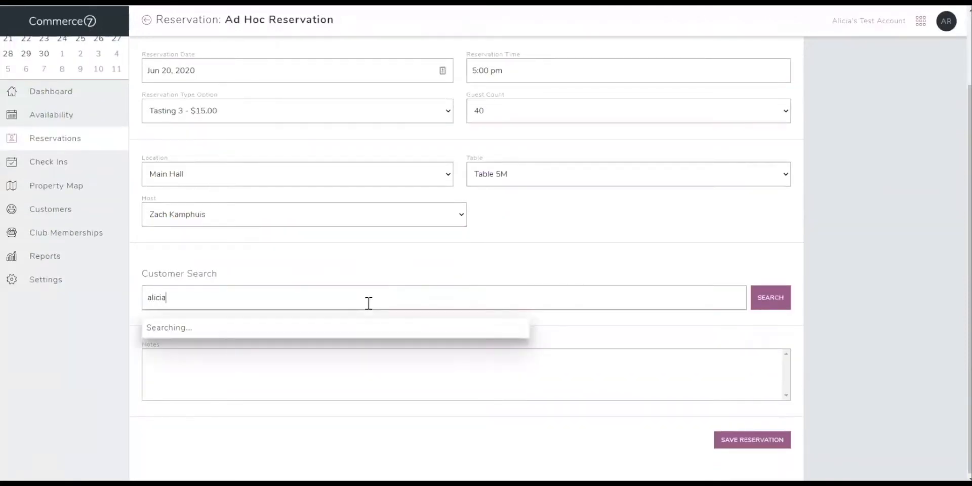
{"action": "left_click", "coordinate": [169, 384]}
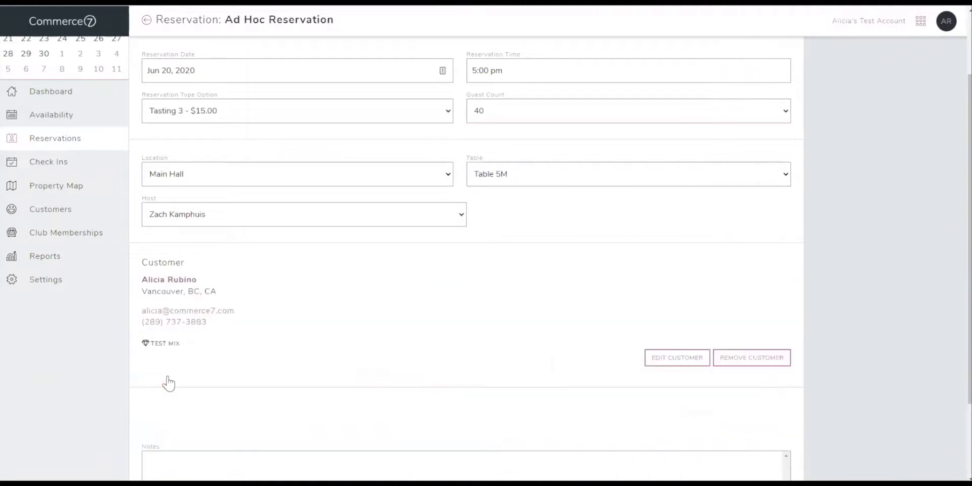
Step: Enter "Special Event" as the ad hoc reservation's note and save the reservation
{"action": "scroll", "coordinate": [174, 413], "scroll_direction": "down", "scroll_amount": 2}
{"action": "left_click", "coordinate": [187, 360]}
{"action": "type", "text": "Special Event"}
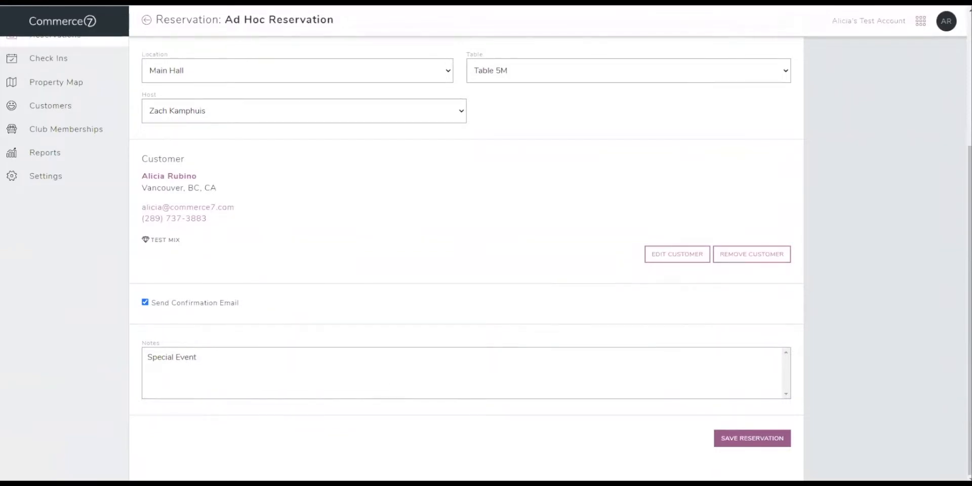
{"action": "left_click", "coordinate": [738, 448]}
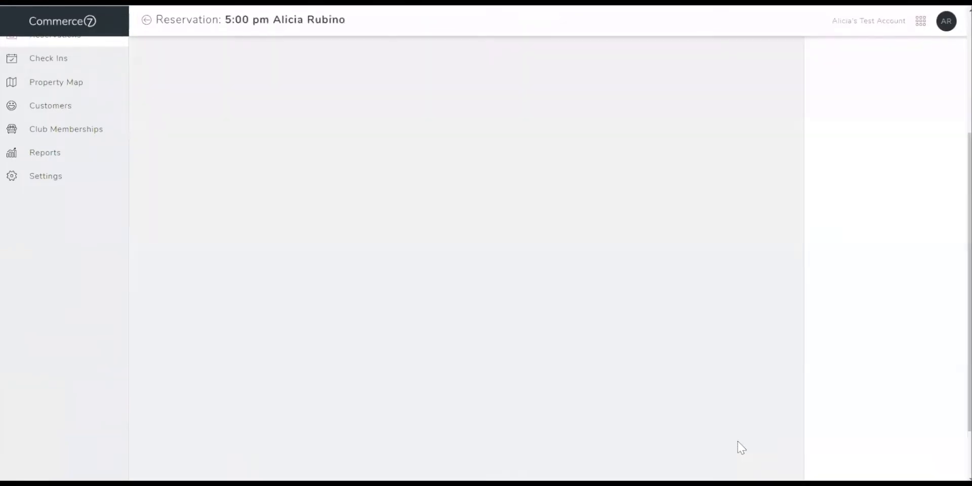
Step: Look over the saved 5:00 pm reservation, including its reservation info, restriction overrides, customer-facing note and payment options
{"action": "scroll", "coordinate": [654, 259], "scroll_direction": "up", "scroll_amount": 4}
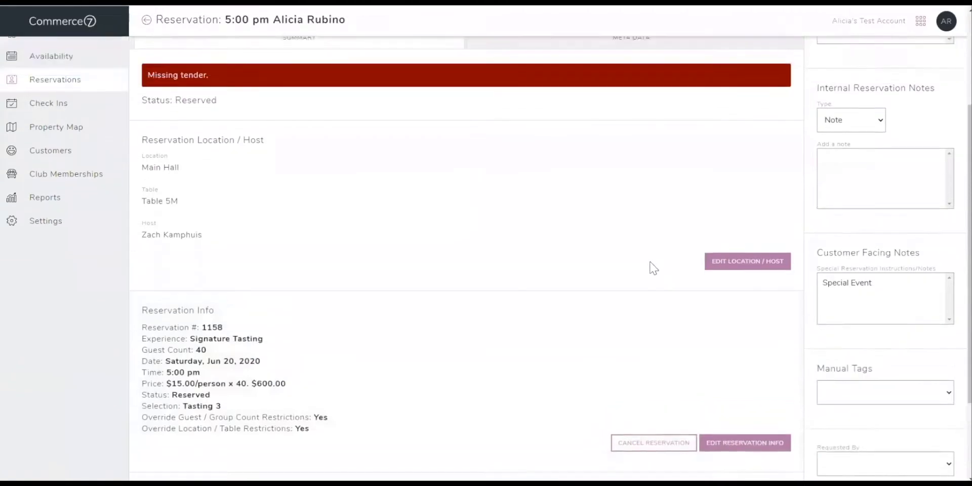
{"action": "scroll", "coordinate": [654, 267], "scroll_direction": "down", "scroll_amount": 5}
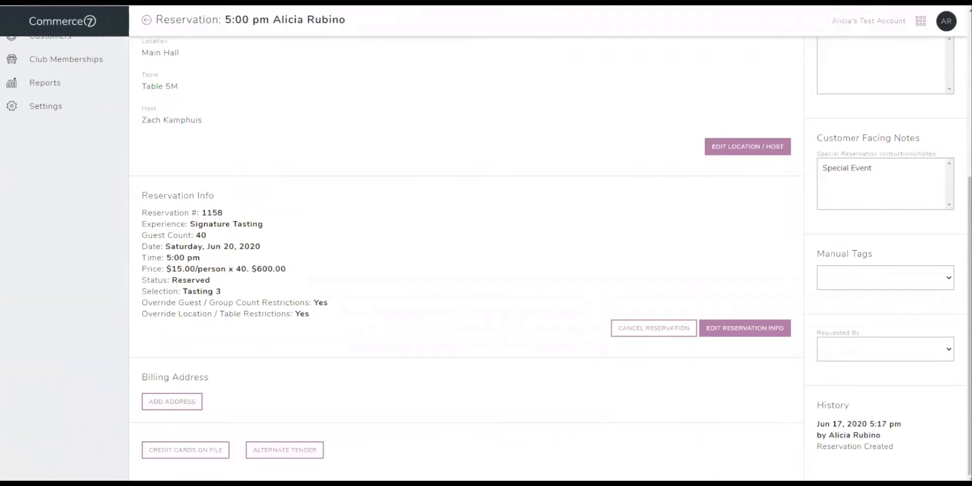
{"action": "scroll", "coordinate": [405, 250], "scroll_direction": "up", "scroll_amount": 5}
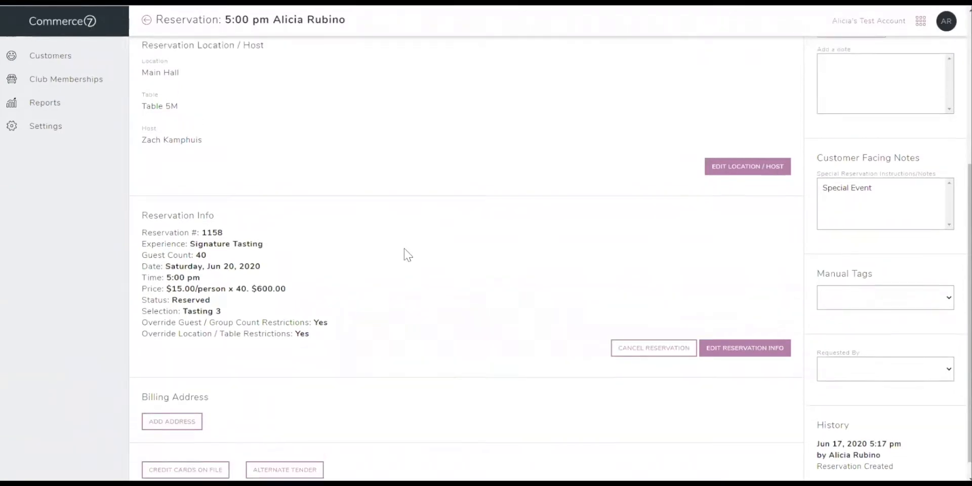
{"action": "scroll", "coordinate": [408, 255], "scroll_direction": "up", "scroll_amount": 1}
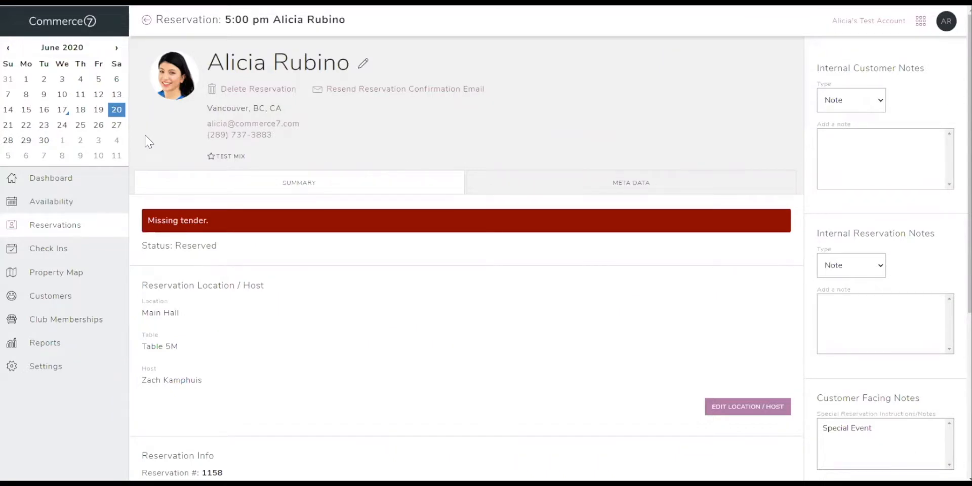
Step: Open the list of reservations for June 20, 2020 and examine the times, statuses, guest subtotals, hosts and tables
{"action": "left_click", "coordinate": [72, 227]}
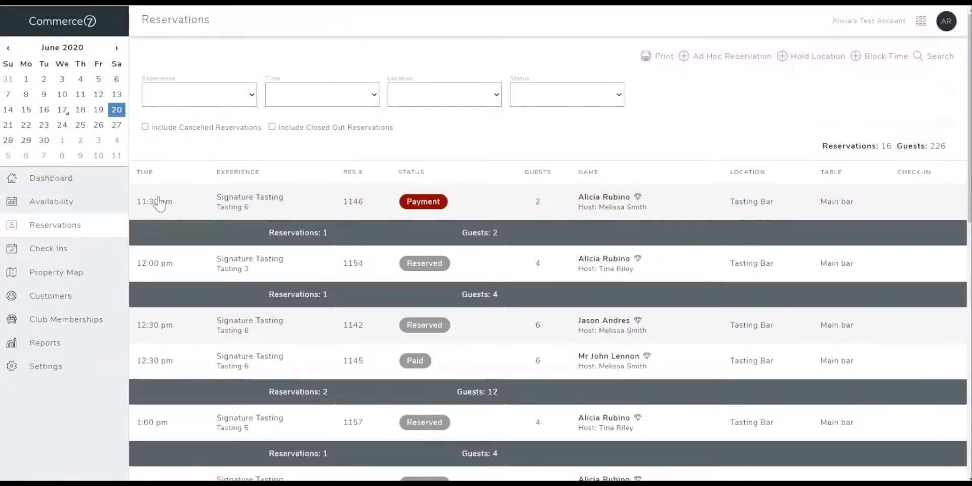
{"action": "scroll", "coordinate": [159, 203], "scroll_direction": "down", "scroll_amount": 8}
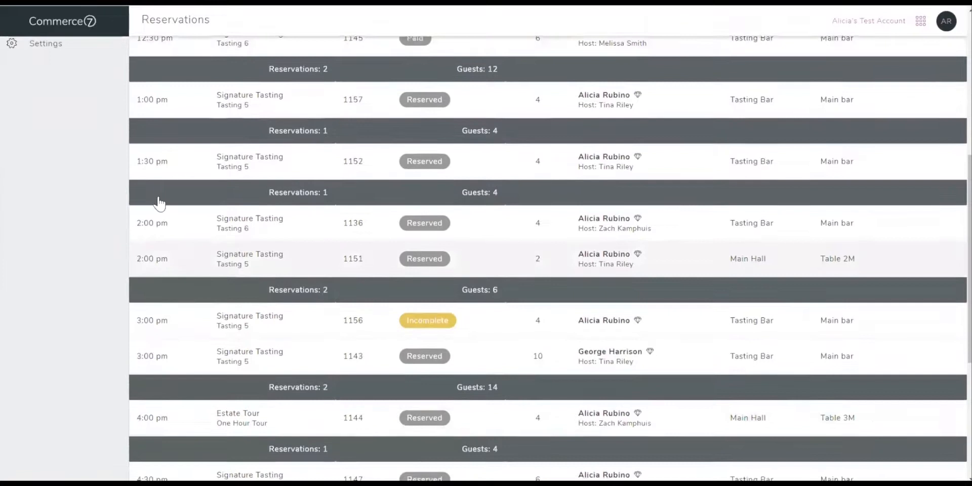
{"action": "scroll", "coordinate": [159, 203], "scroll_direction": "up", "scroll_amount": 10}
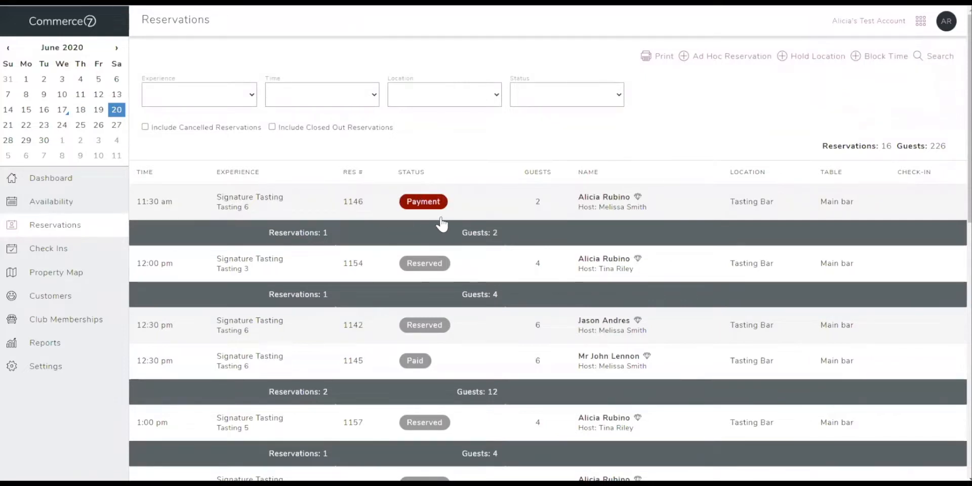
{"action": "scroll", "coordinate": [440, 220], "scroll_direction": "down", "scroll_amount": 5}
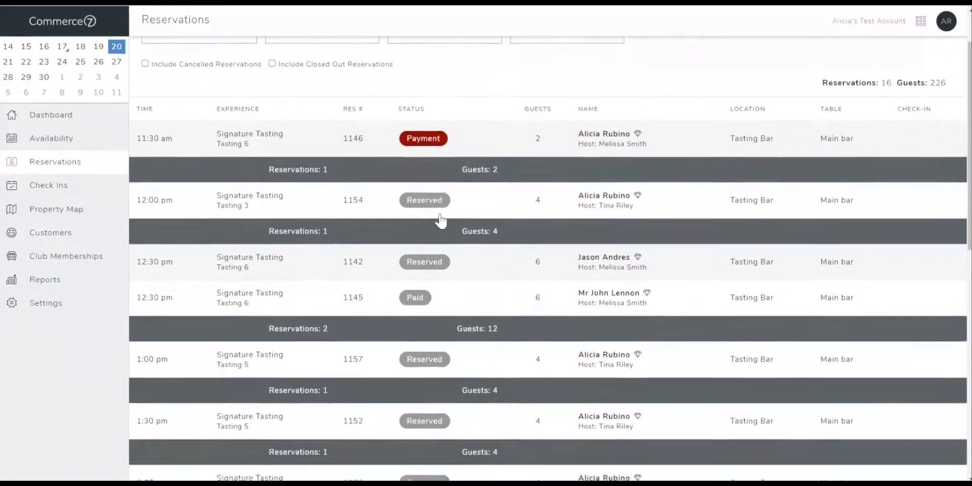
{"action": "scroll", "coordinate": [440, 219], "scroll_direction": "down", "scroll_amount": 2}
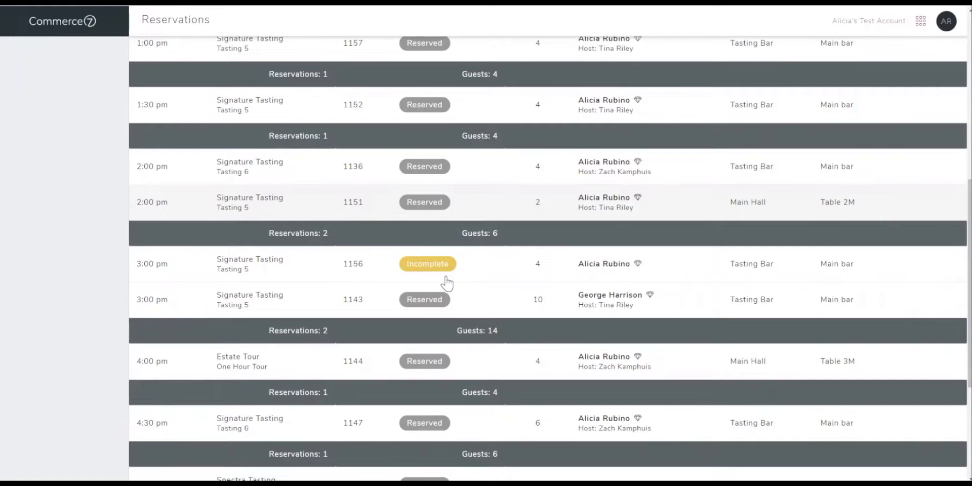
{"action": "scroll", "coordinate": [447, 284], "scroll_direction": "up", "scroll_amount": 8}
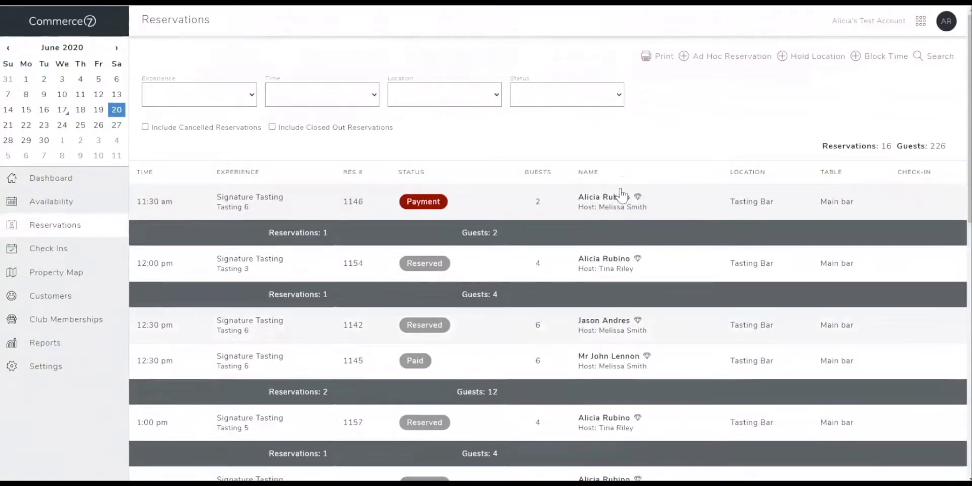
Step: Filter the June 20 reservations by Incomplete status and assign the last listed host to the 3:00 pm Signature Tasting, saving the location and host
{"action": "left_click", "coordinate": [592, 95]}
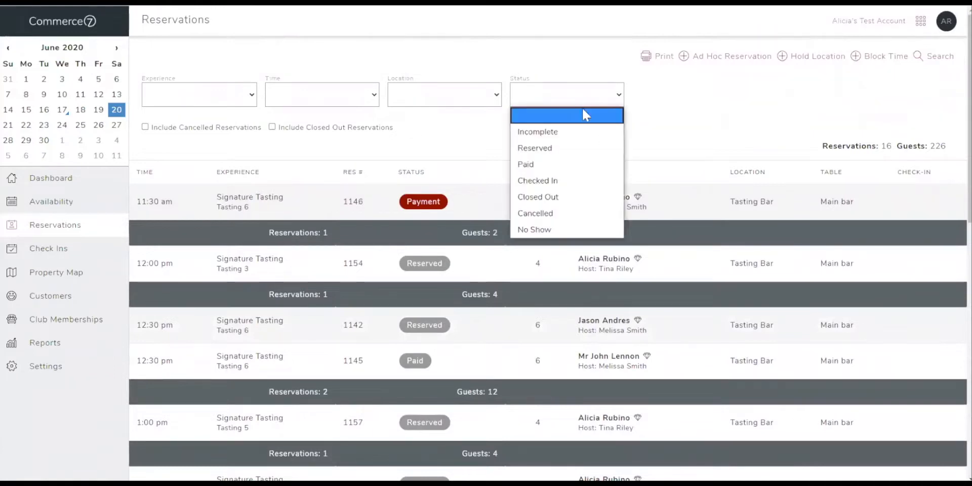
{"action": "left_click", "coordinate": [579, 132]}
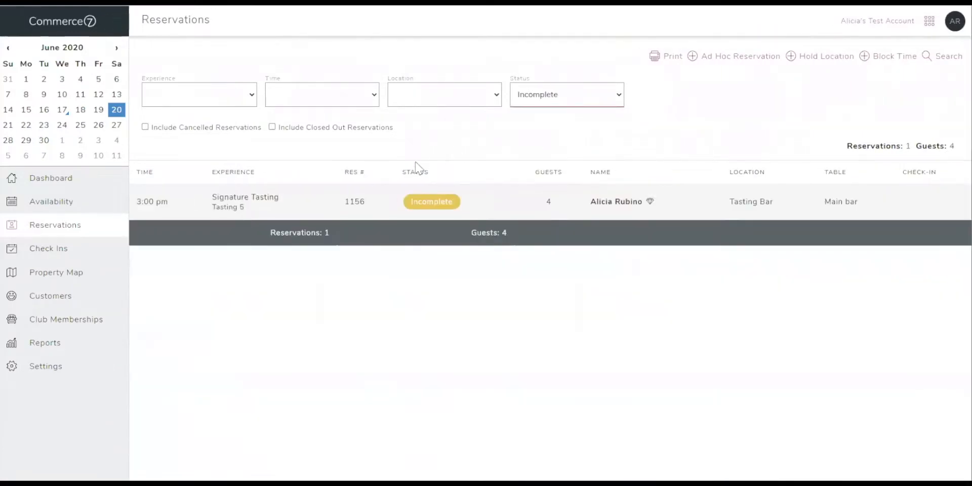
{"action": "left_click", "coordinate": [391, 210]}
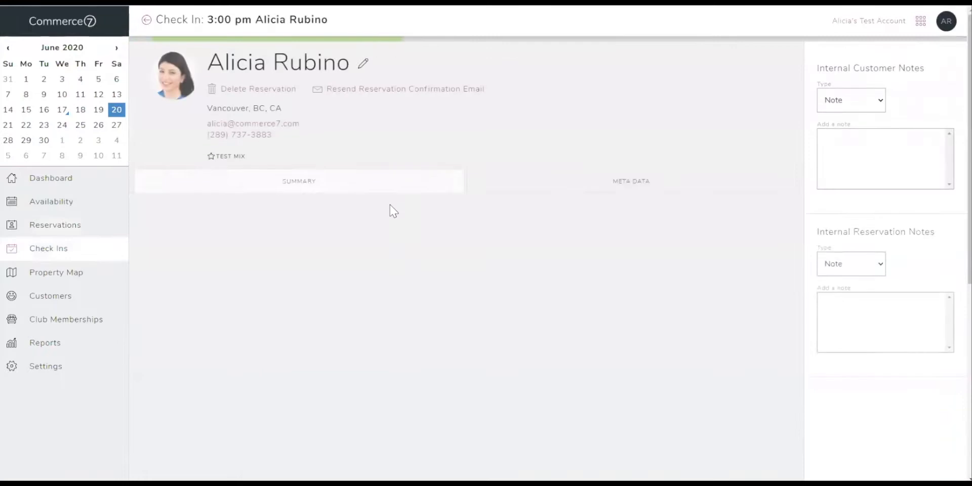
{"action": "left_click", "coordinate": [253, 392]}
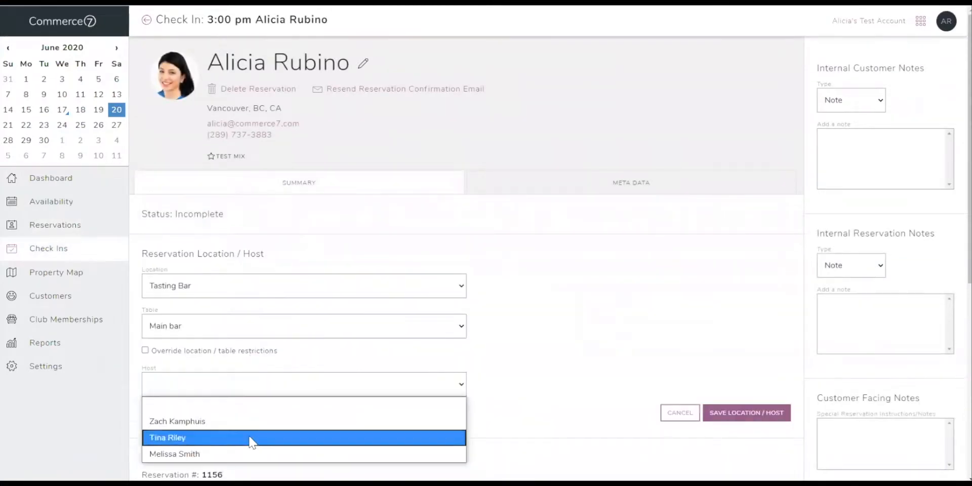
{"action": "left_click", "coordinate": [251, 454]}
{"action": "left_click", "coordinate": [740, 418]}
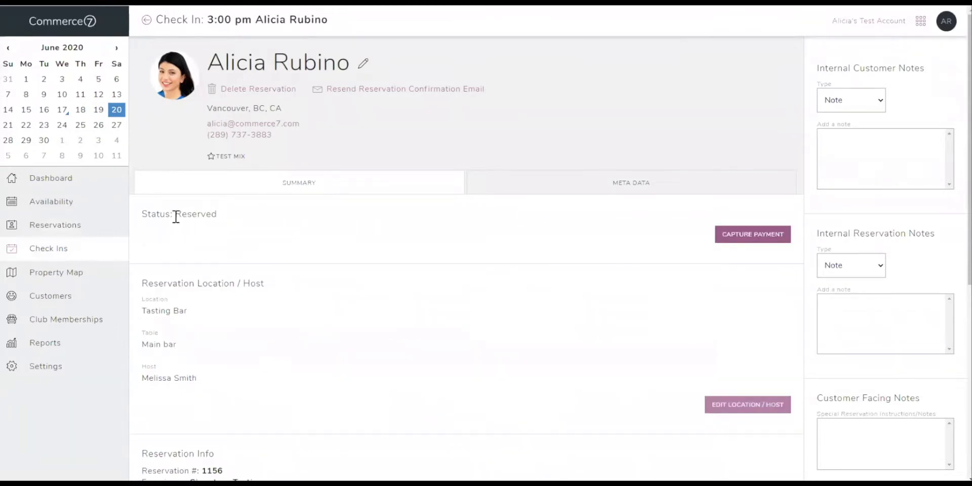
Step: Capture payment for the June 19, 12:00 pm Signature Tasting reservation for 4 guests
{"action": "left_click", "coordinate": [100, 230]}
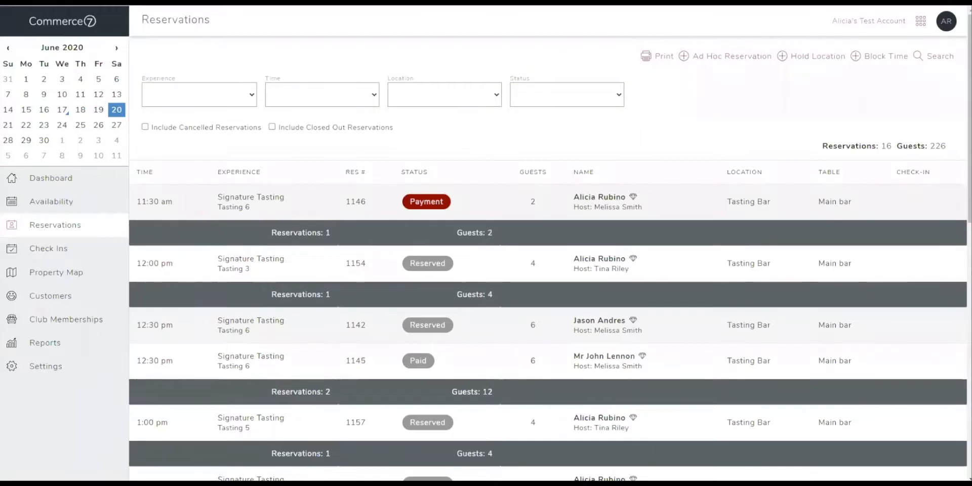
{"action": "left_click", "coordinate": [98, 110]}
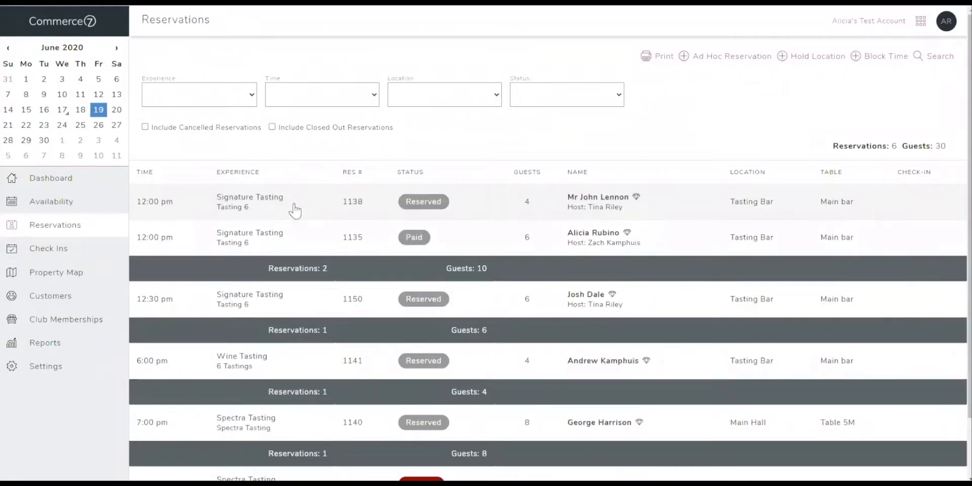
{"action": "left_click", "coordinate": [289, 213]}
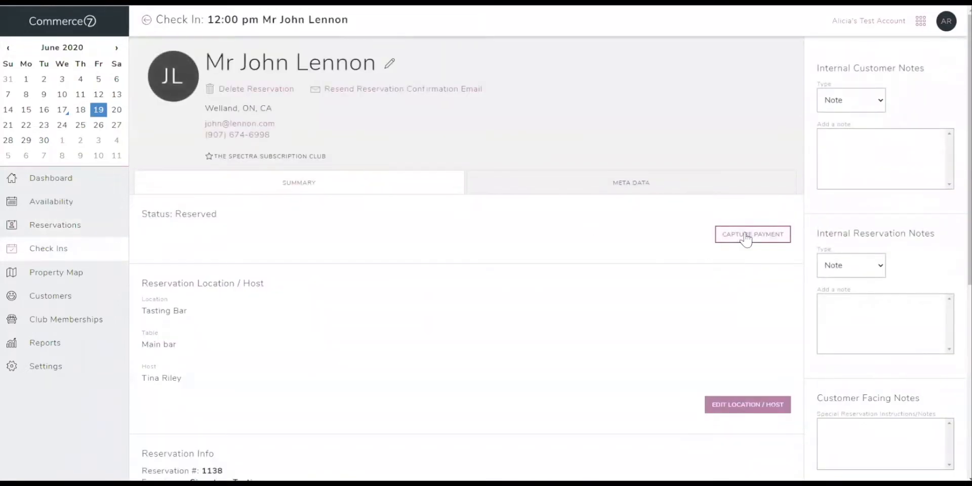
{"action": "left_click", "coordinate": [747, 236]}
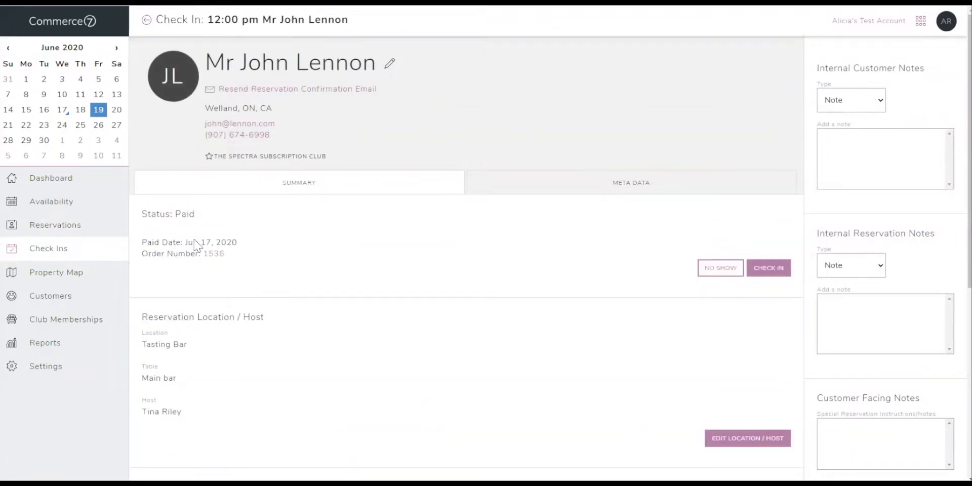
Step: Preview the printable June 19 reservations list and return to the reservations without printing
{"action": "left_click", "coordinate": [73, 230]}
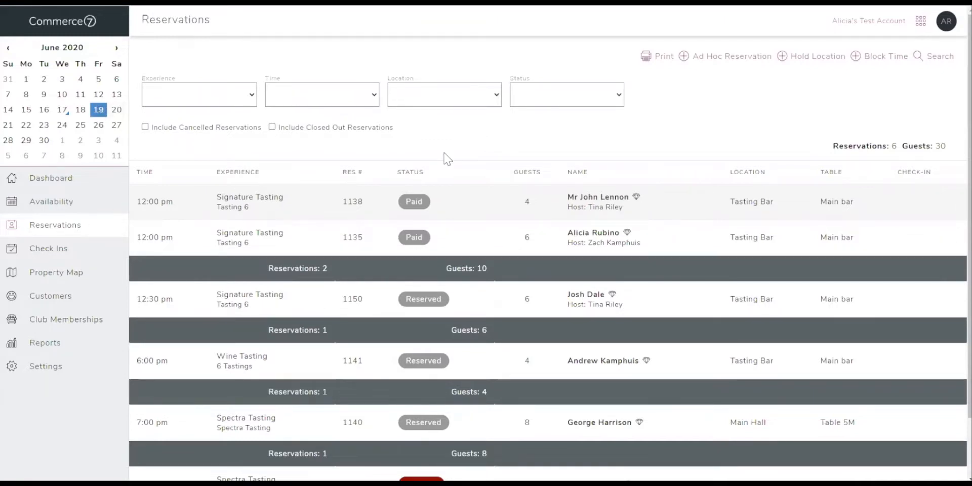
{"action": "left_click", "coordinate": [664, 61]}
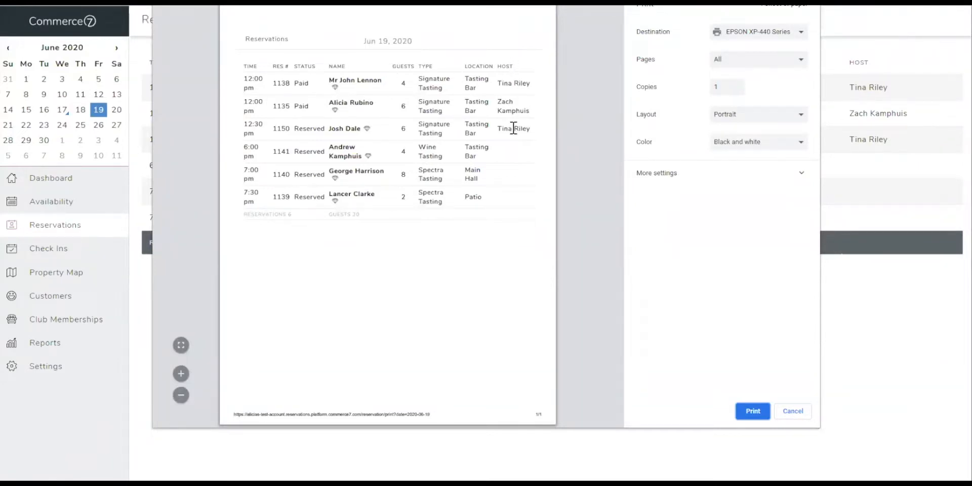
{"action": "left_click", "coordinate": [793, 411]}
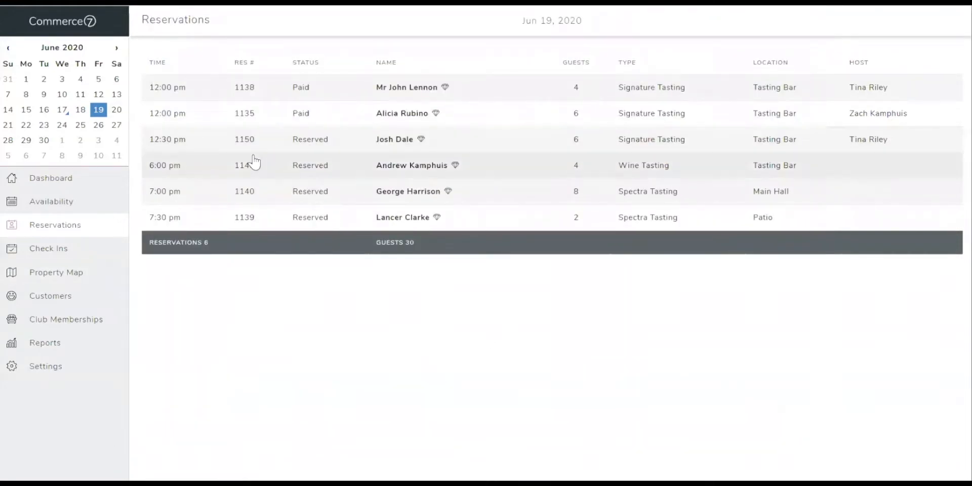
{"action": "left_click", "coordinate": [51, 229]}
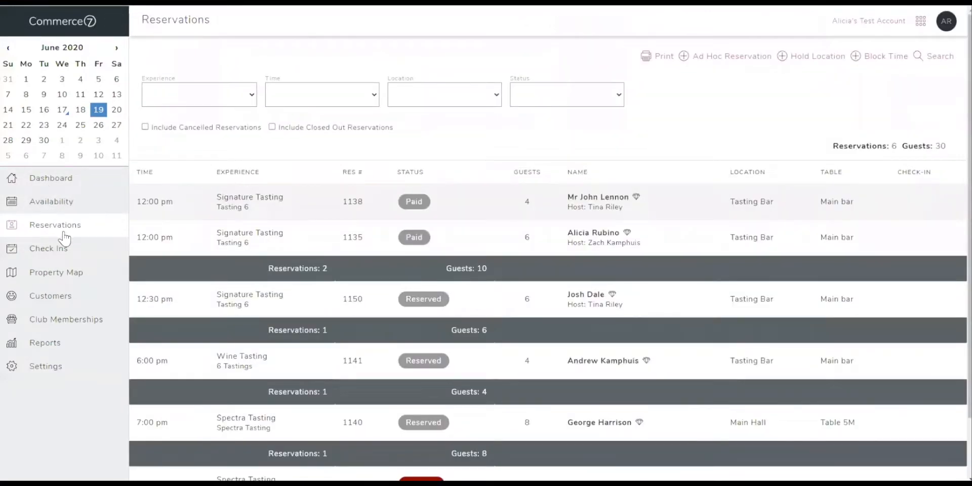
Step: Open the reservation search and examine the available filters, including the Status choices and the Channel filter
{"action": "left_click", "coordinate": [934, 60]}
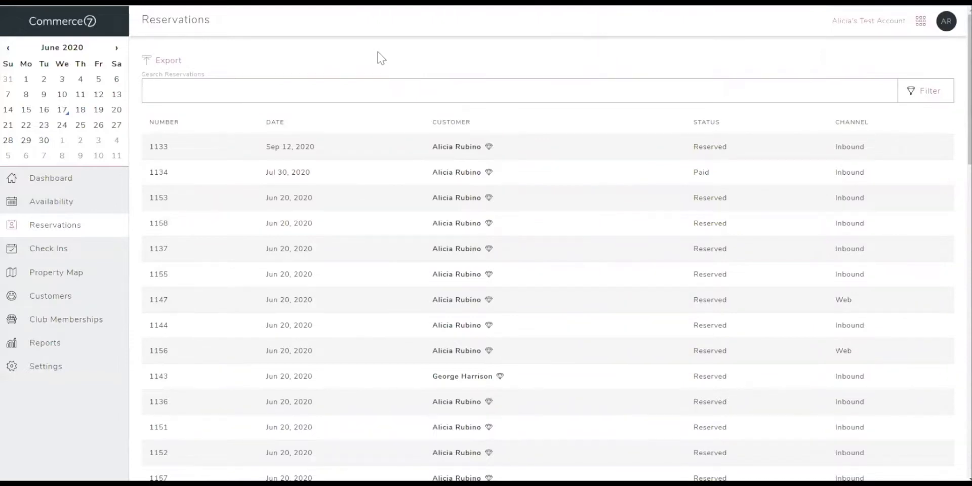
{"action": "left_click", "coordinate": [305, 88]}
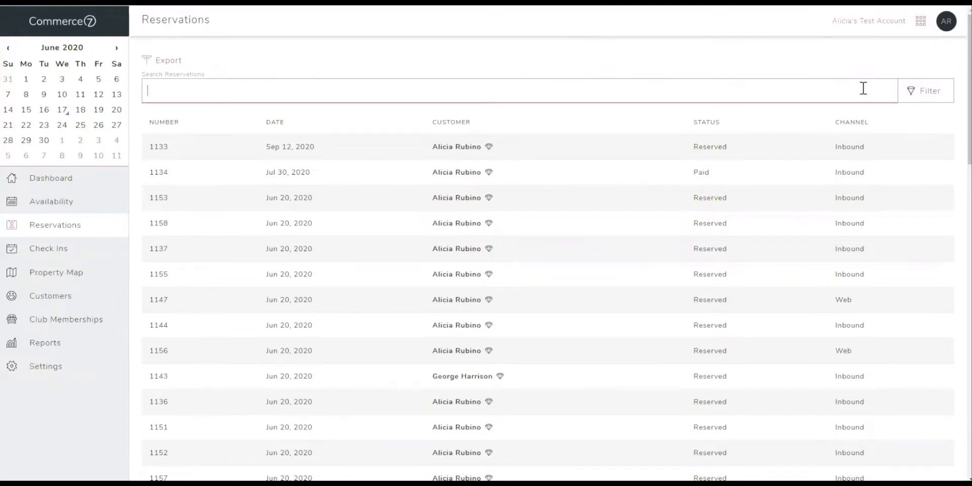
{"action": "left_click", "coordinate": [917, 101]}
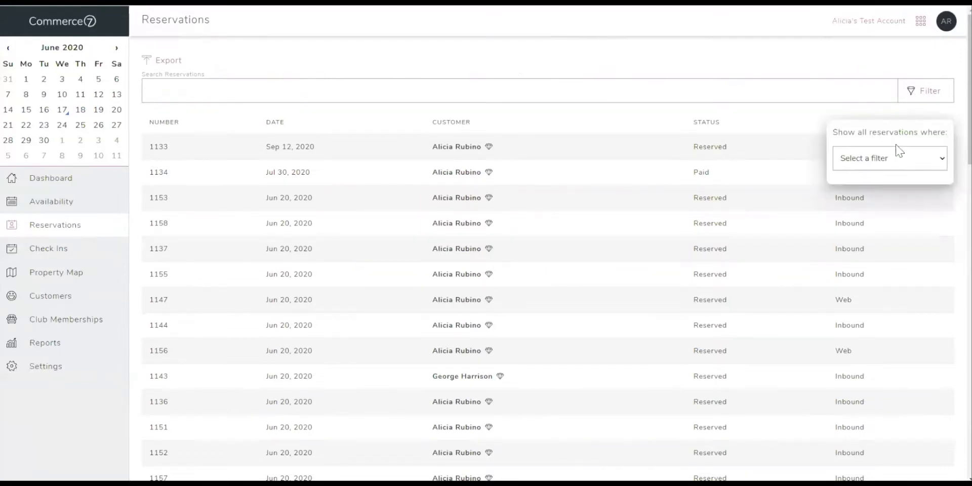
{"action": "left_click", "coordinate": [897, 165]}
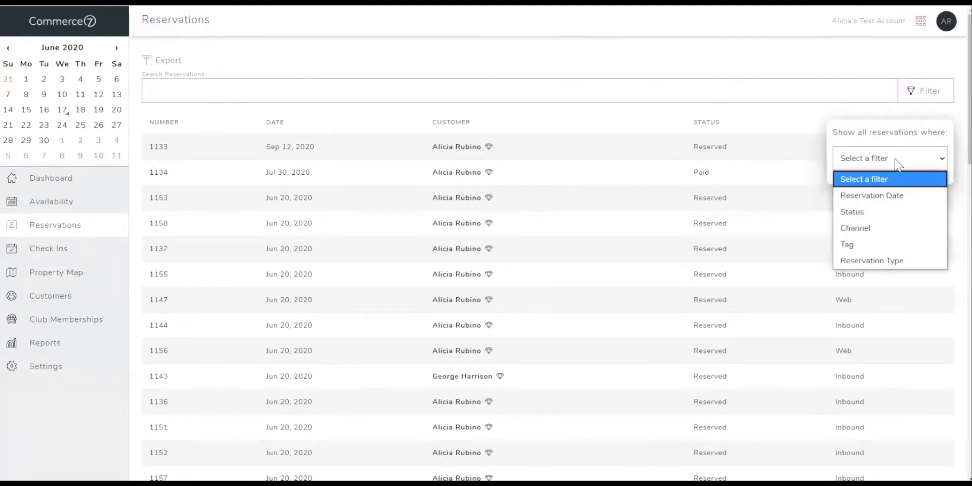
{"action": "left_click", "coordinate": [882, 210]}
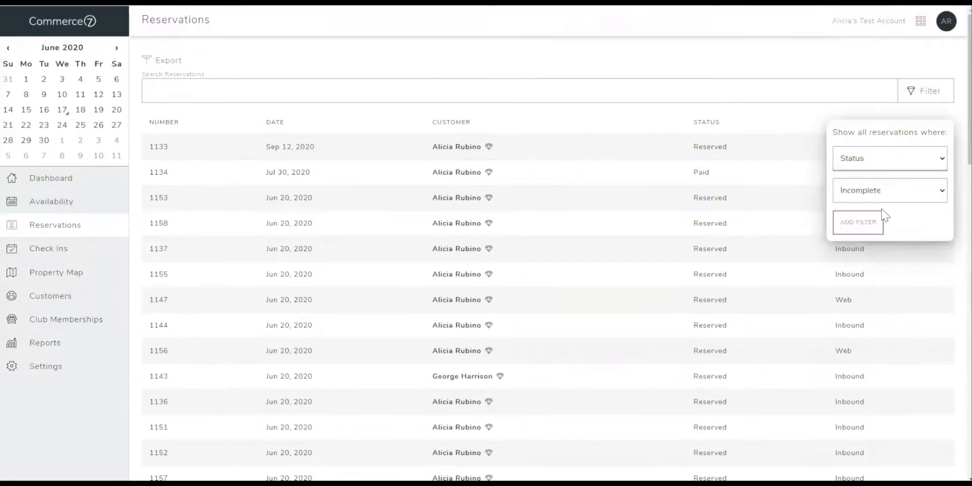
{"action": "left_click", "coordinate": [883, 194]}
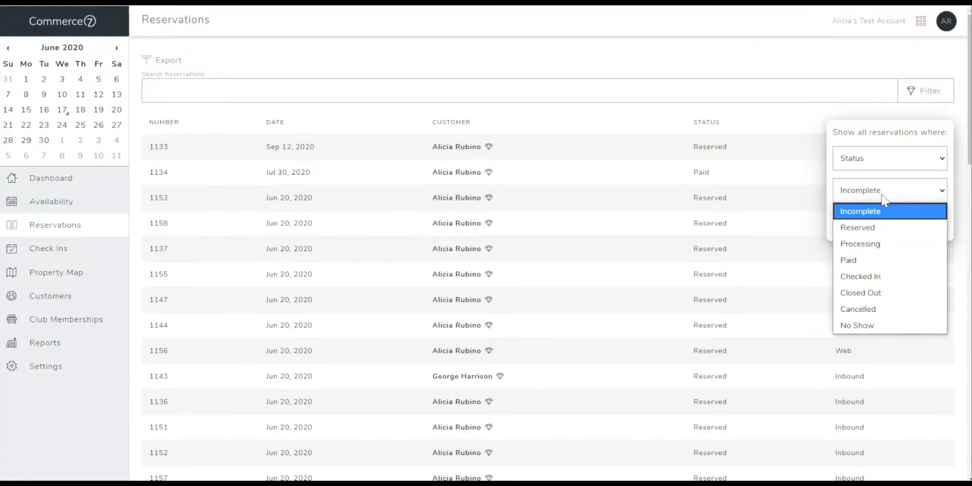
{"action": "left_click", "coordinate": [880, 168]}
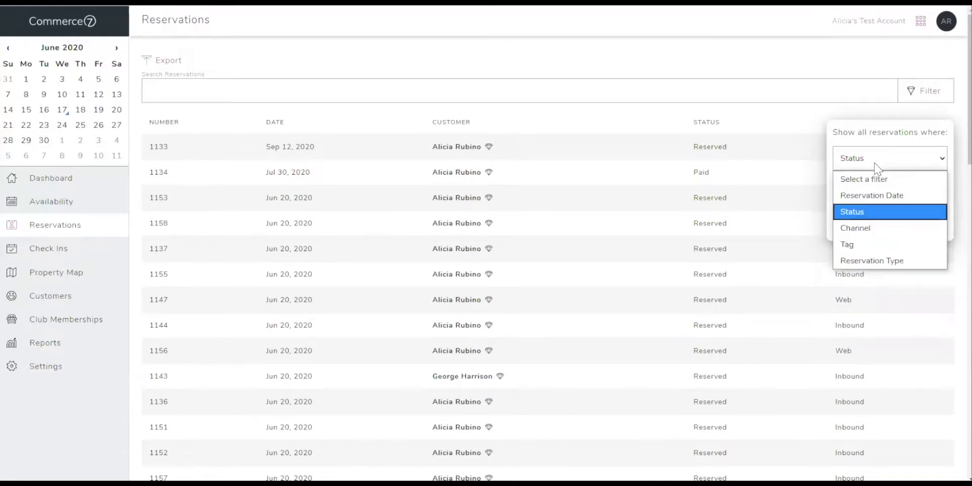
{"action": "left_click", "coordinate": [873, 229]}
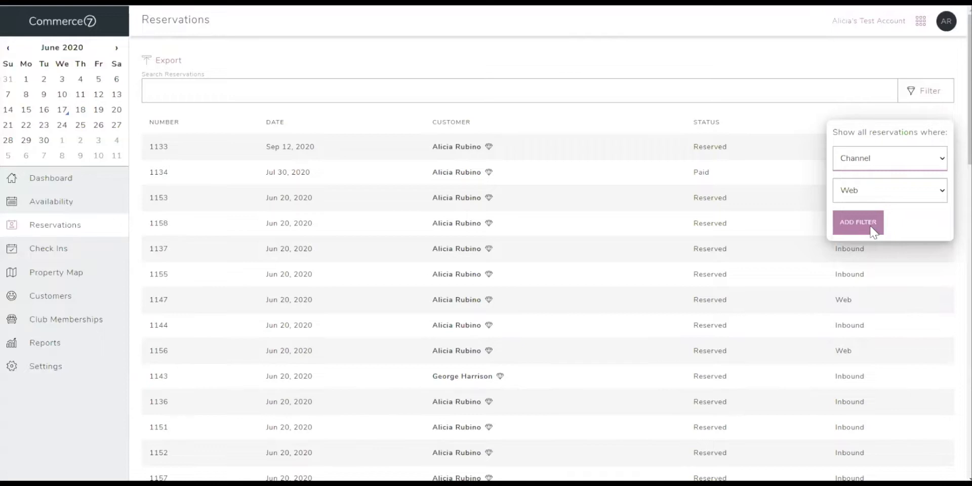
{"action": "left_click", "coordinate": [873, 229]}
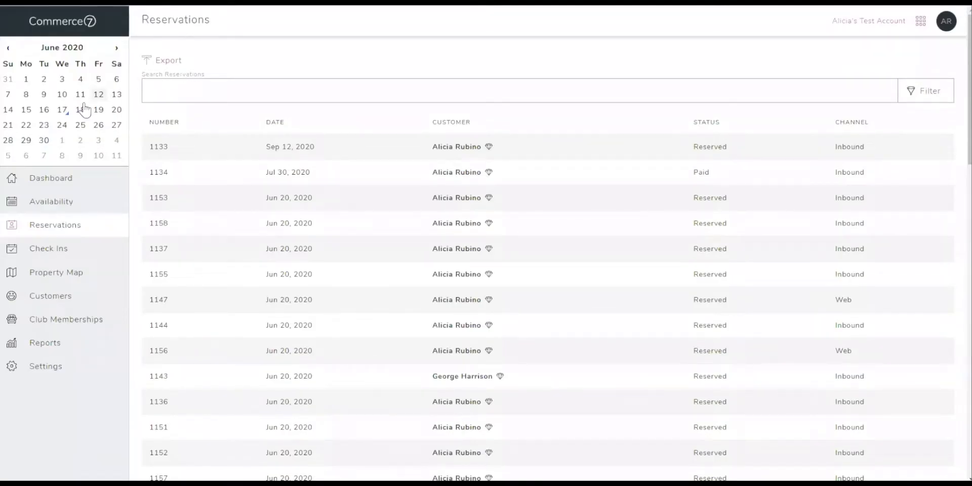
Step: Check in the June 19, 12:00 pm Signature Tasting party of 4 with a check-in time of 5:00 pm
{"action": "left_click", "coordinate": [44, 228]}
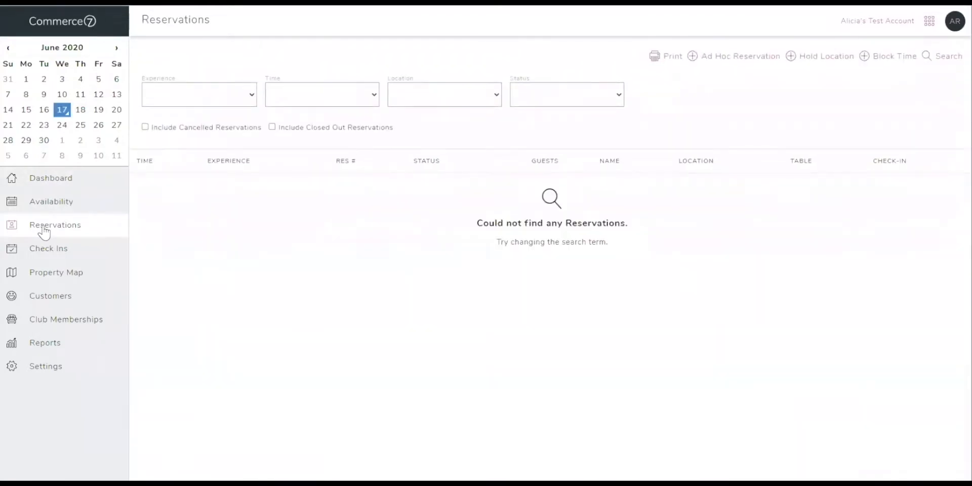
{"action": "left_click", "coordinate": [98, 111]}
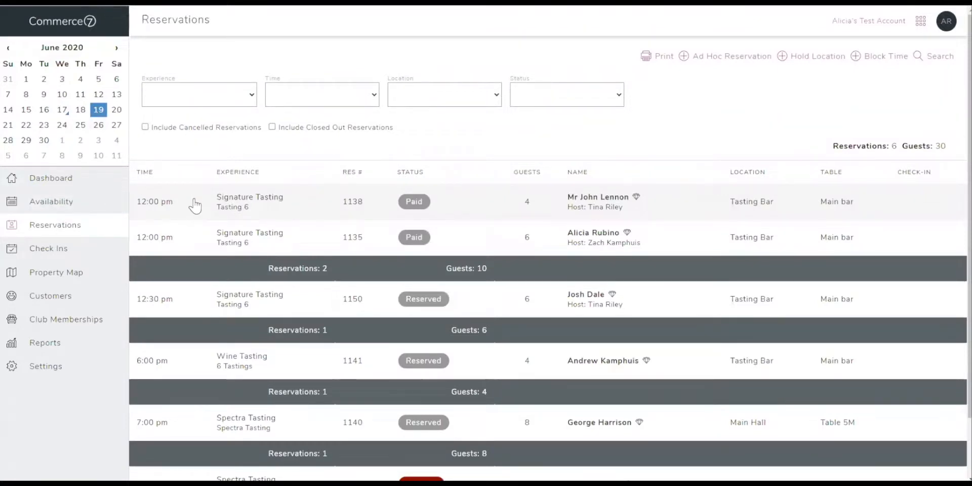
{"action": "left_click", "coordinate": [55, 255]}
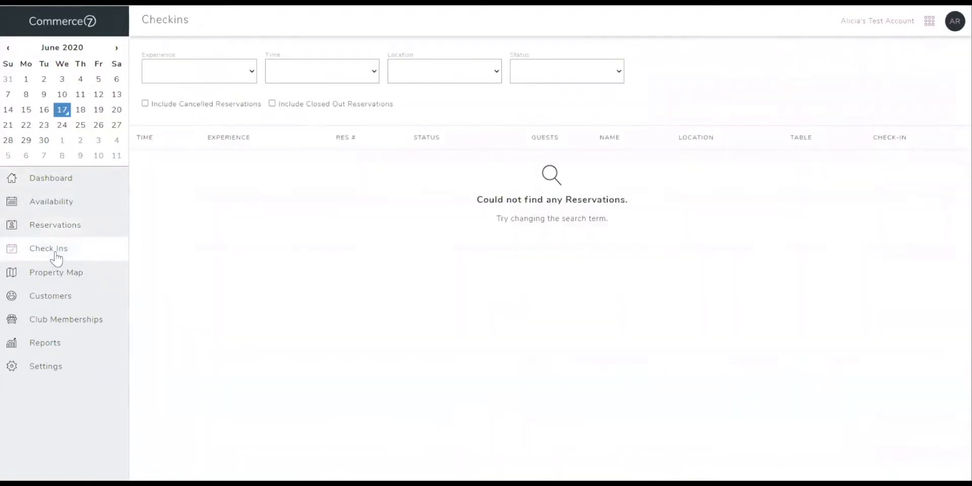
{"action": "left_click", "coordinate": [99, 113]}
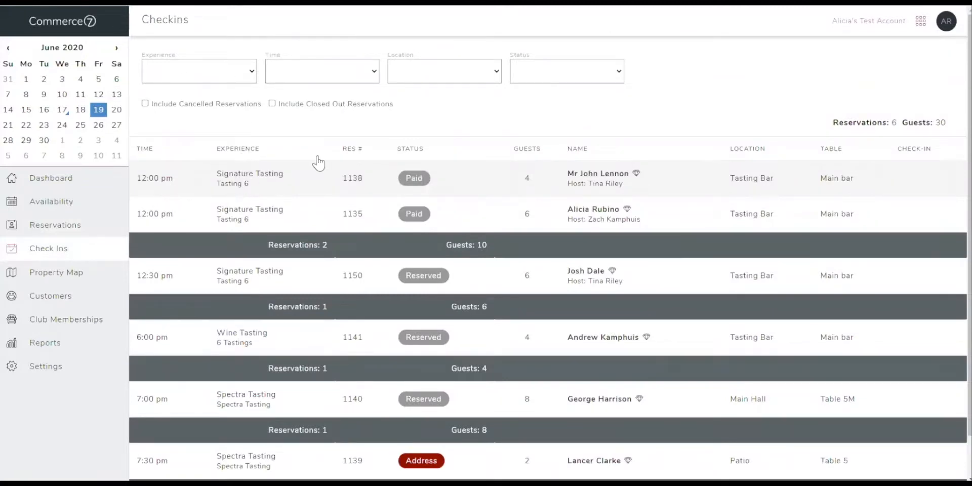
{"action": "left_click", "coordinate": [231, 187]}
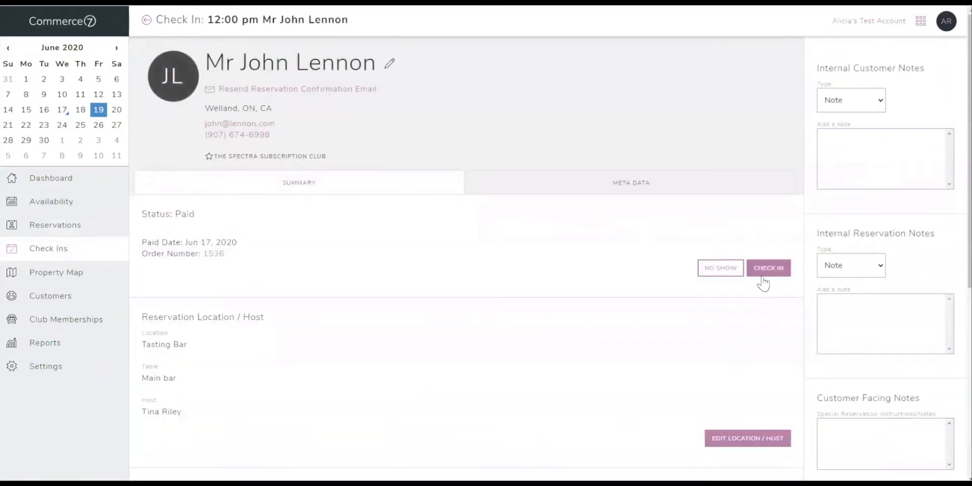
{"action": "left_click", "coordinate": [764, 273]}
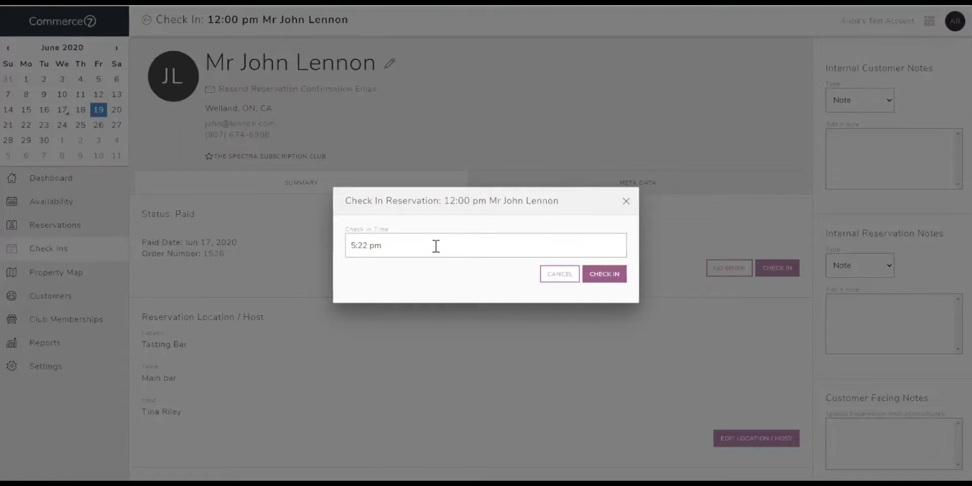
{"action": "left_click", "coordinate": [368, 245]}
{"action": "key", "text": "BackSpace"}
{"action": "key", "text": "BackSpace"}
{"action": "type", "text": "00"}
{"action": "left_click", "coordinate": [619, 280]}
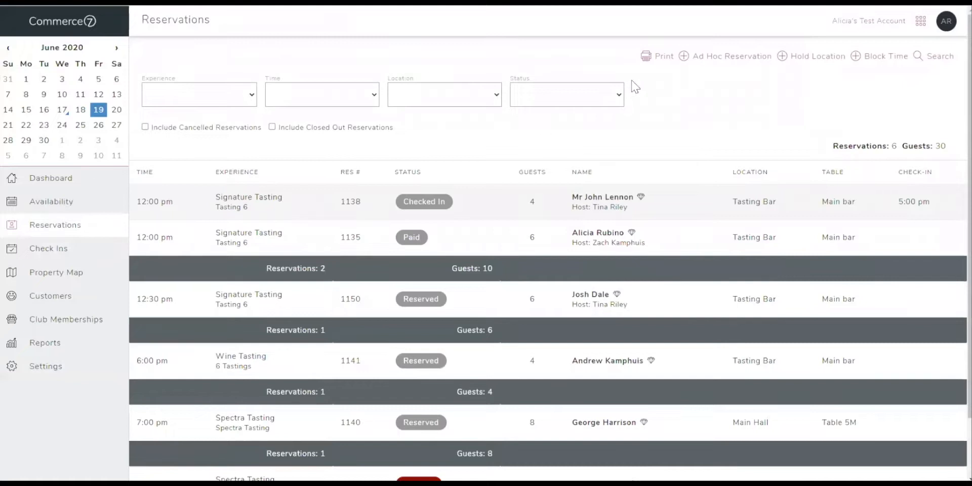
Step: Look over the status filter options on the June 19 reservations list
{"action": "left_click", "coordinate": [601, 98]}
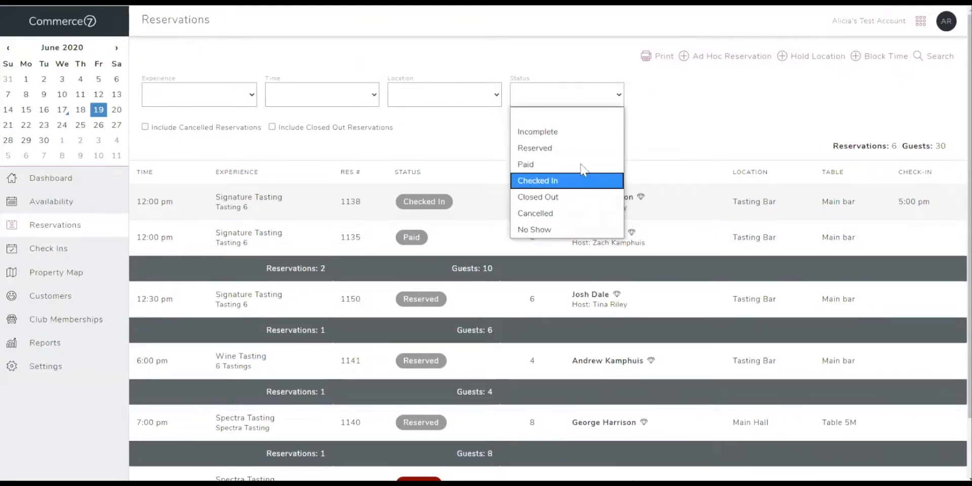
{"action": "left_click", "coordinate": [666, 115]}
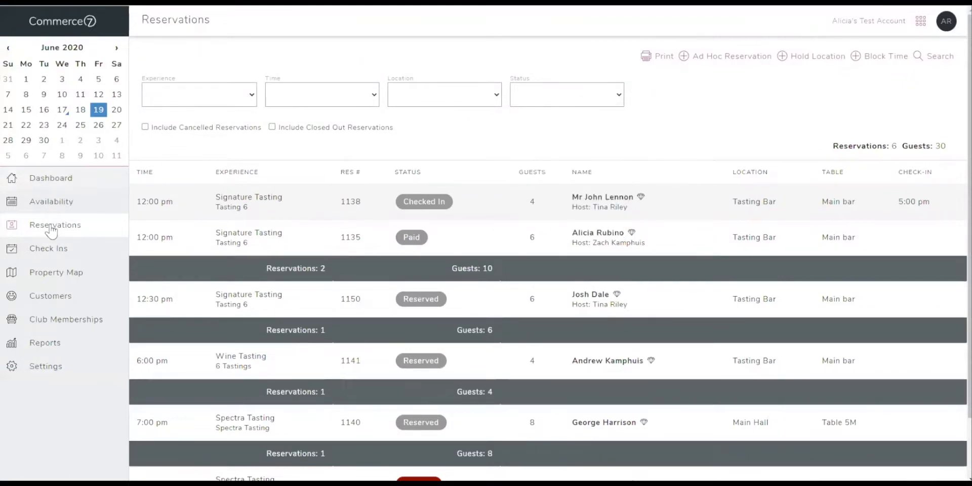
Step: From the June 19 check-ins, mark the paid 12:00 pm Signature Tasting party of 6 as a no show
{"action": "left_click", "coordinate": [52, 248]}
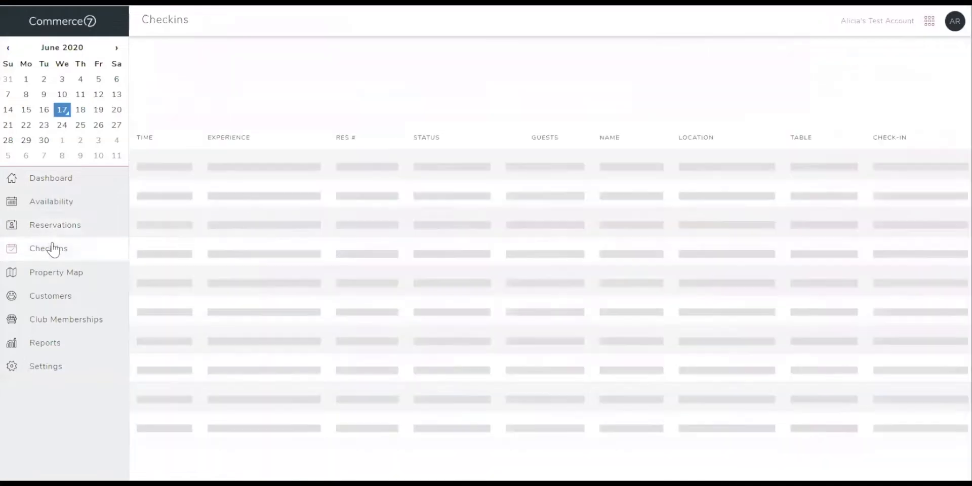
{"action": "left_click", "coordinate": [98, 109]}
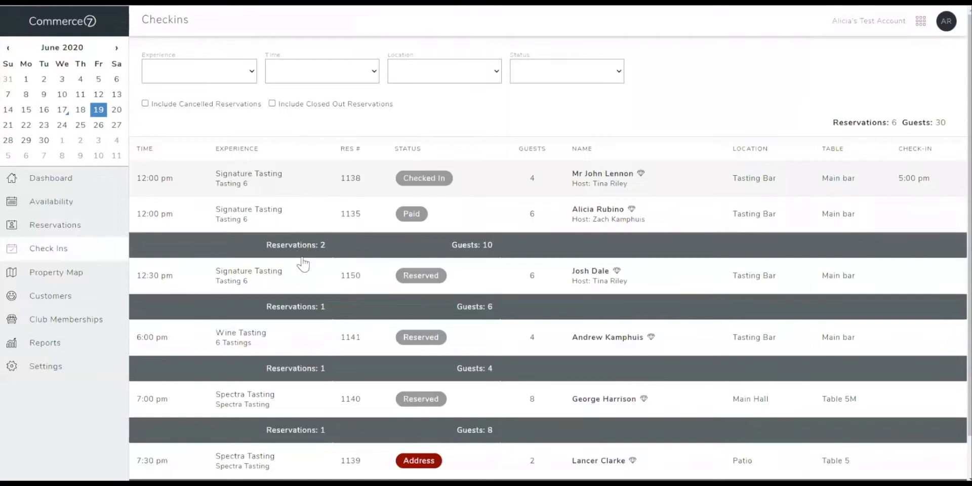
{"action": "left_click", "coordinate": [277, 222]}
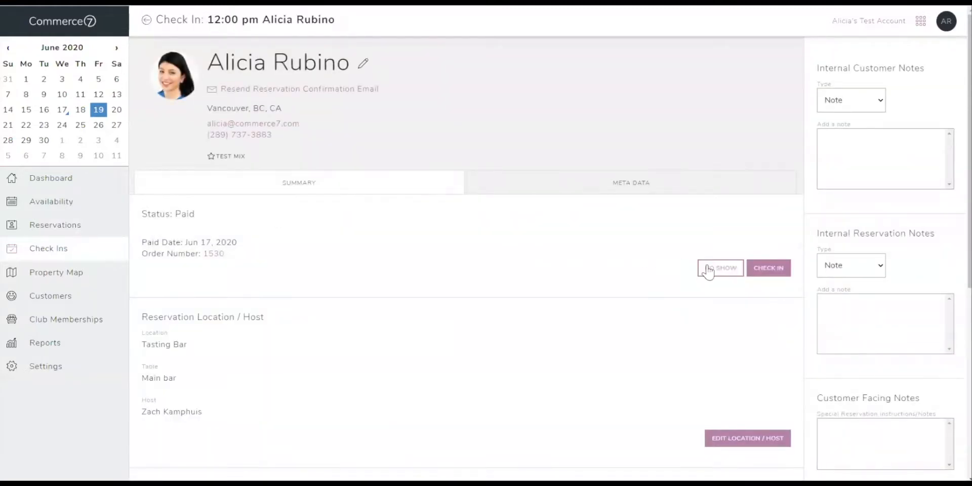
{"action": "left_click", "coordinate": [710, 270]}
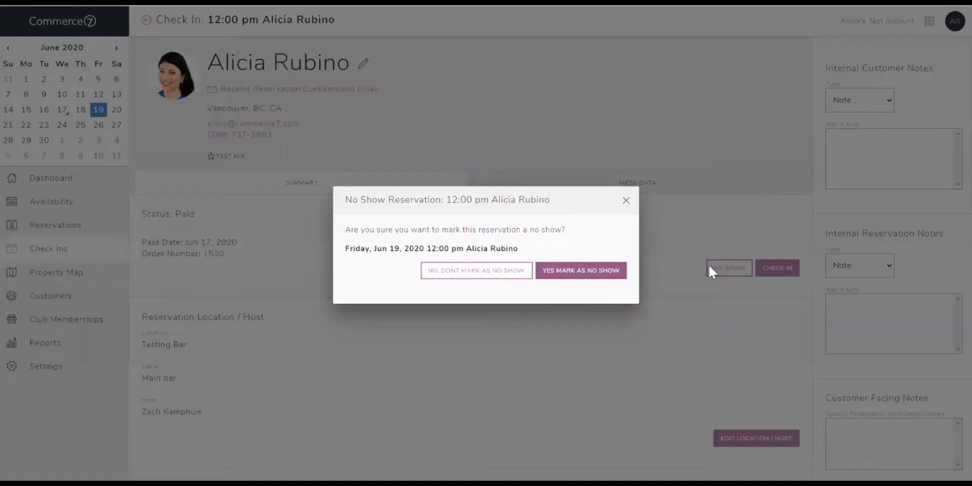
{"action": "left_click", "coordinate": [601, 276]}
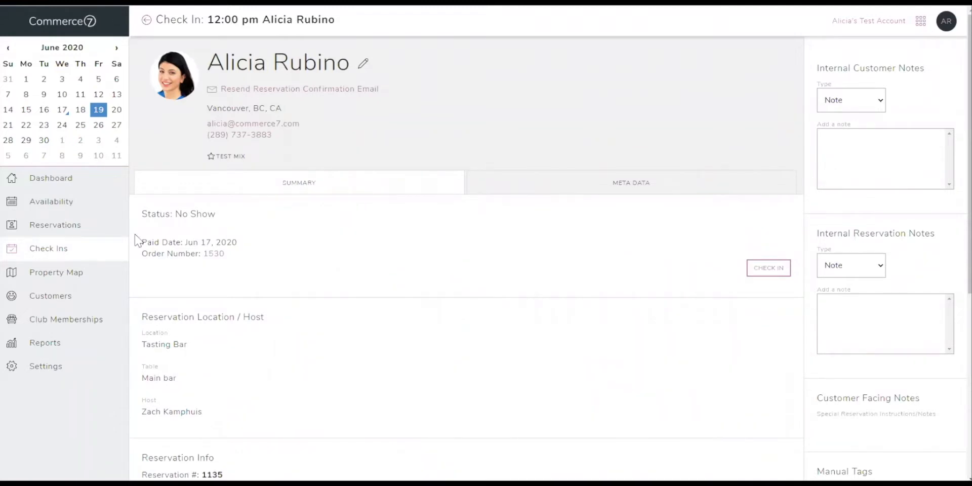
Step: Return to the June 19 reservations and take payment for the 12:30 pm Signature Tasting party of 6
{"action": "left_click", "coordinate": [72, 231]}
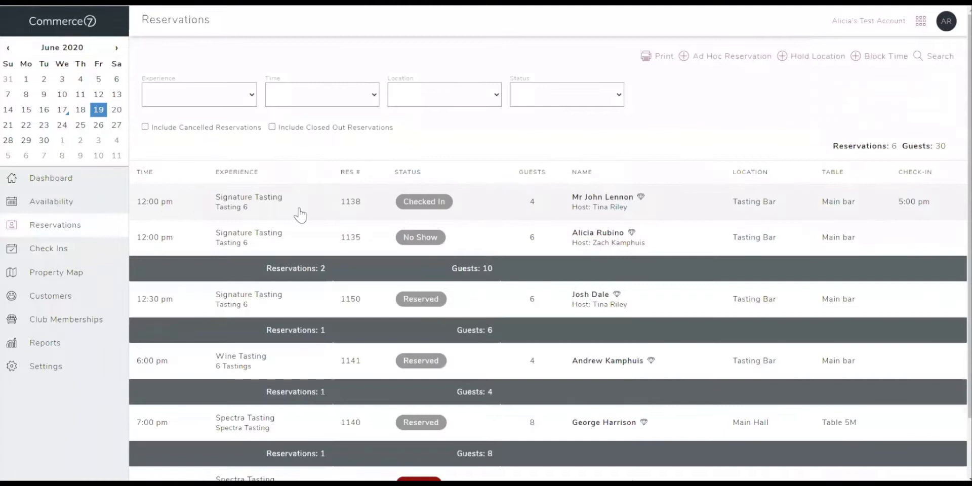
{"action": "scroll", "coordinate": [282, 246], "scroll_direction": "down", "scroll_amount": 2}
{"action": "scroll", "coordinate": [287, 246], "scroll_direction": "up", "scroll_amount": 2}
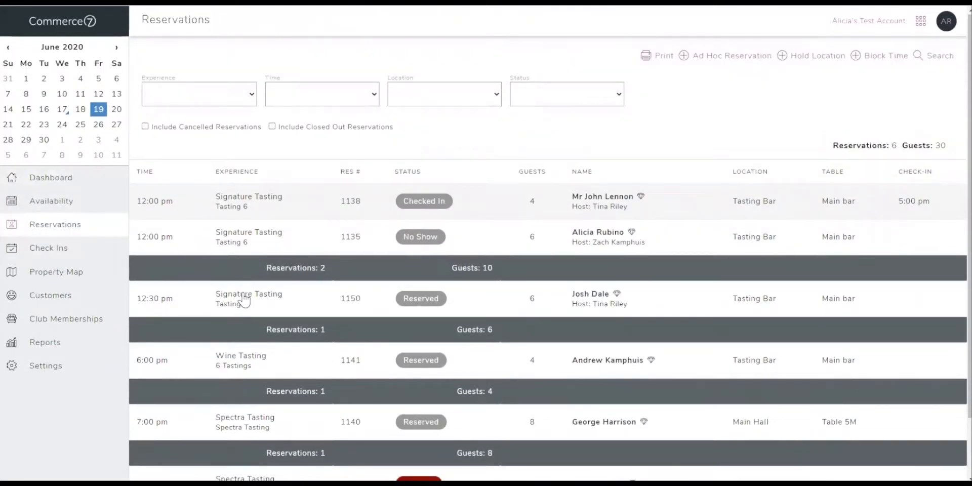
{"action": "left_click", "coordinate": [244, 300]}
{"action": "left_click", "coordinate": [731, 242]}
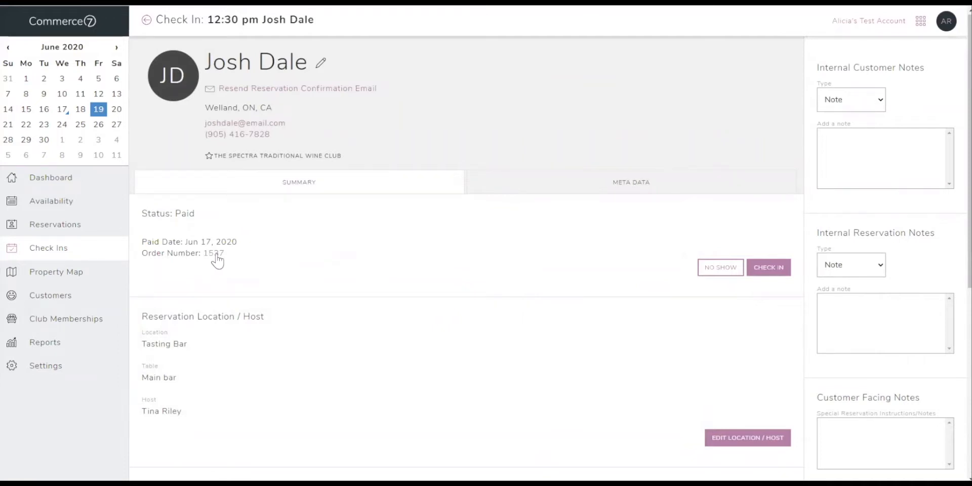
Step: Open the order linked to the 12:30 pm reservation and review its items, totals and fulfillment details
{"action": "left_click", "coordinate": [216, 254]}
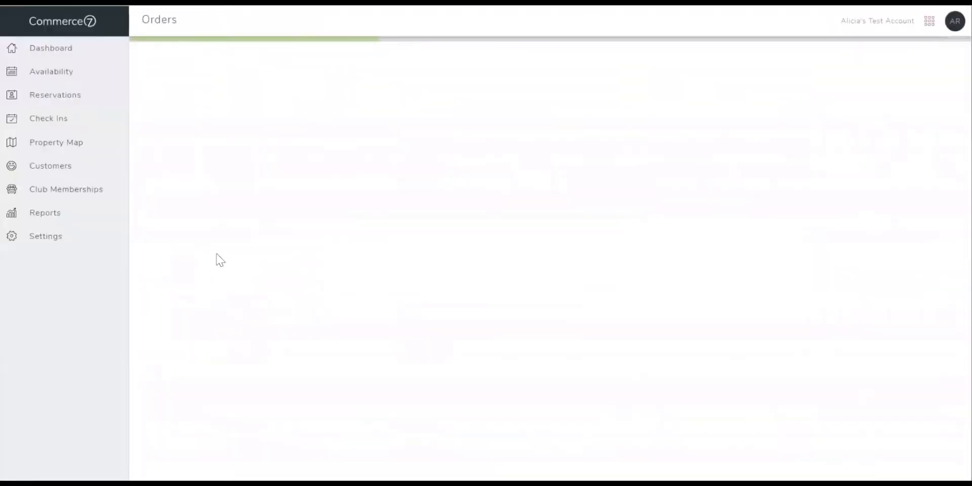
{"action": "scroll", "coordinate": [220, 261], "scroll_direction": "down", "scroll_amount": 3}
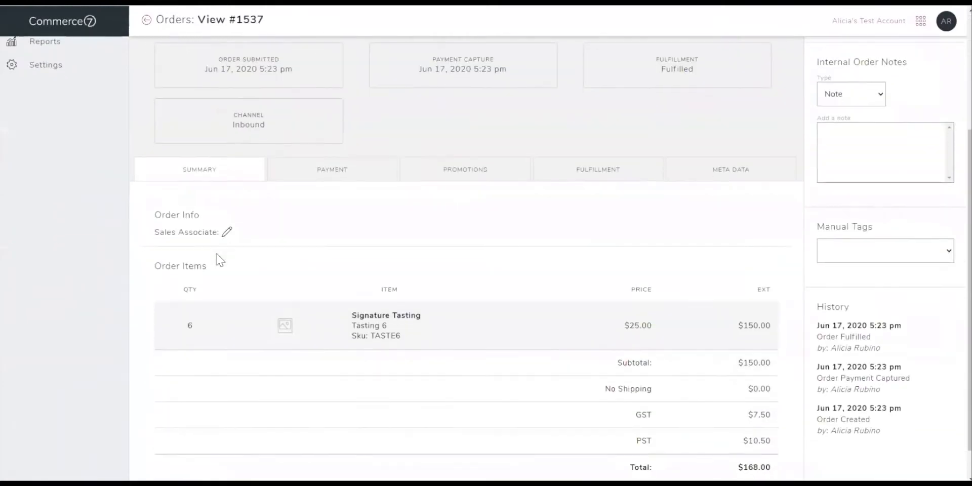
{"action": "scroll", "coordinate": [220, 261], "scroll_direction": "up", "scroll_amount": 4}
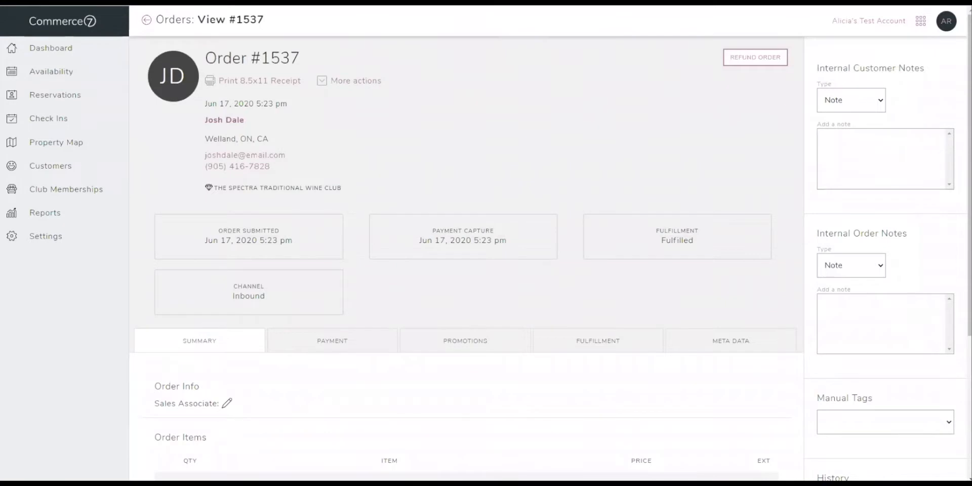
Step: Close out the checked-in June 19, 12:00 pm Signature Tasting party of 4 with a close out time of 5:15 pm
{"action": "left_click", "coordinate": [45, 103]}
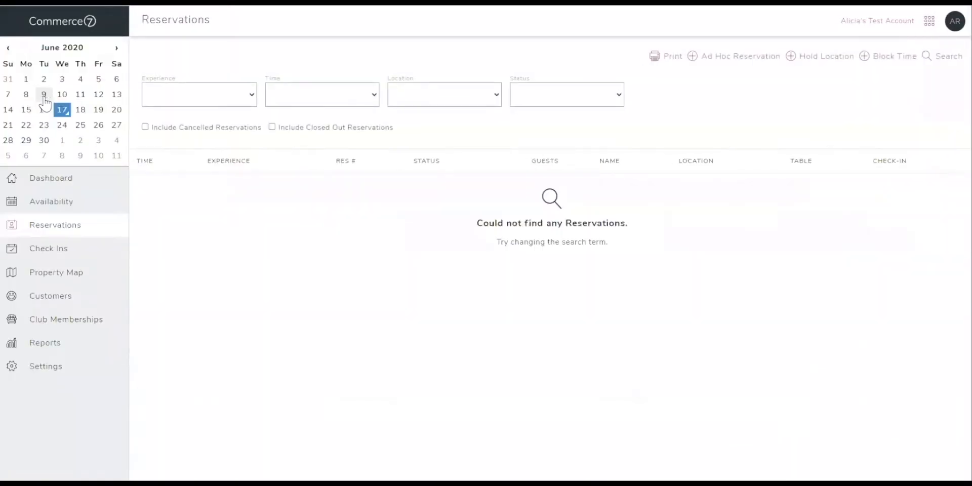
{"action": "left_click", "coordinate": [97, 111]}
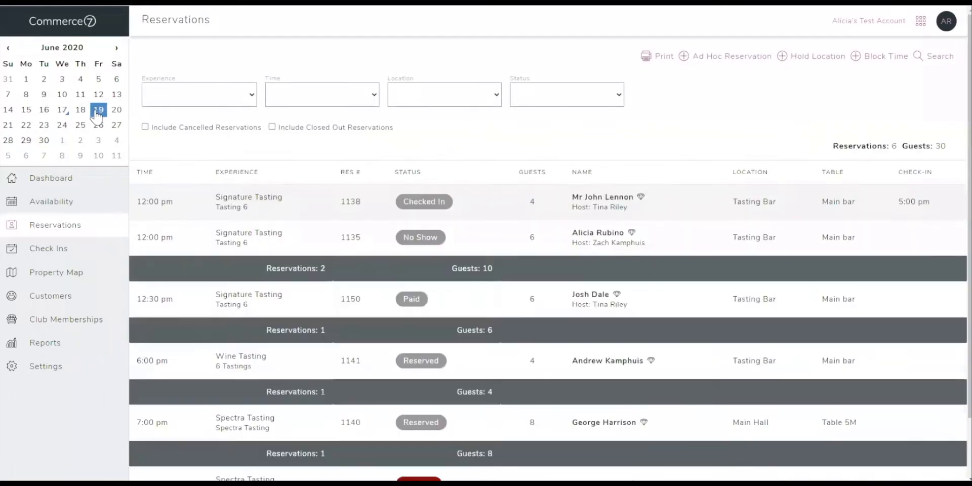
{"action": "left_click", "coordinate": [242, 207]}
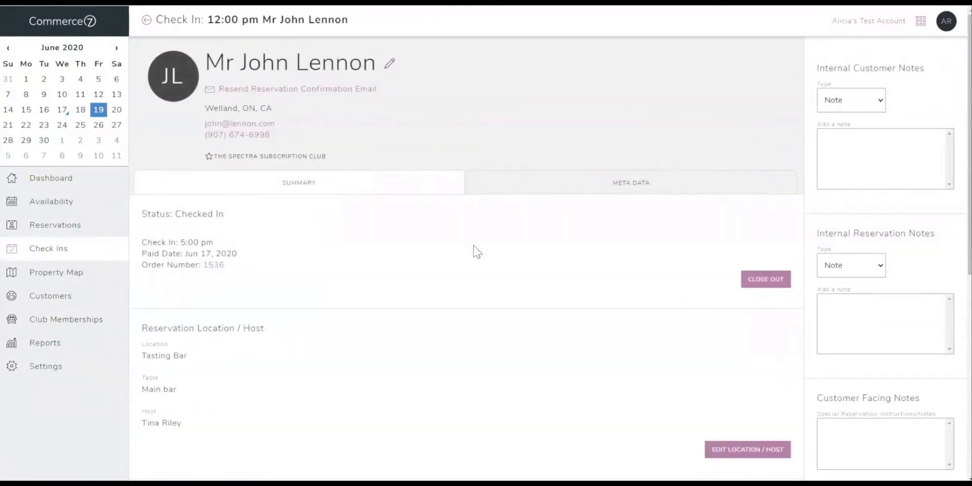
{"action": "left_click", "coordinate": [748, 278]}
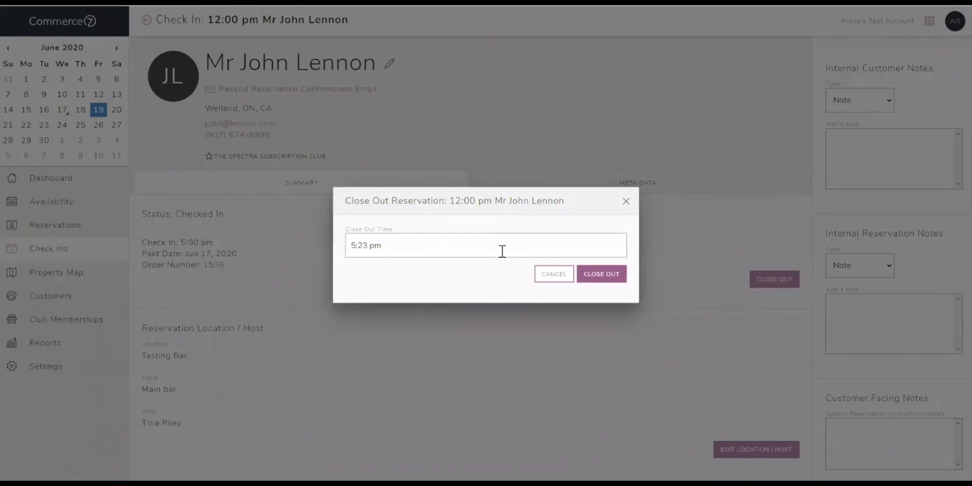
{"action": "left_click", "coordinate": [370, 245]}
{"action": "key", "text": "BackSpace"}
{"action": "key", "text": "BackSpace"}
{"action": "type", "text": "15"}
{"action": "left_click", "coordinate": [625, 279]}
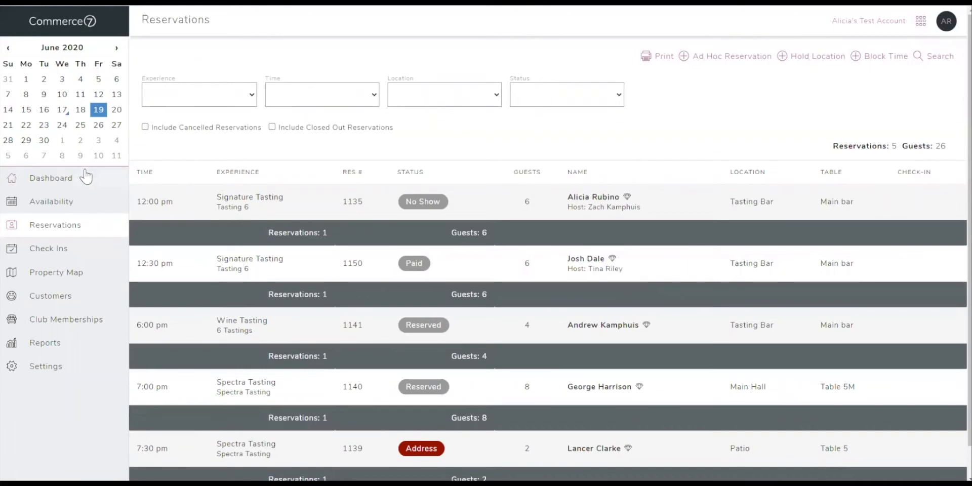
Step: Open the dashboard for June 19 to view its notes and upcoming reservations
{"action": "left_click", "coordinate": [84, 186]}
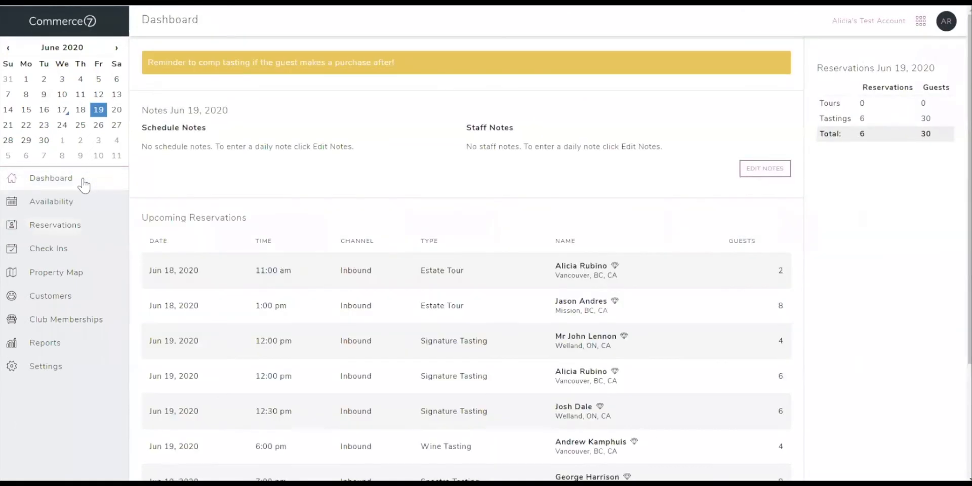